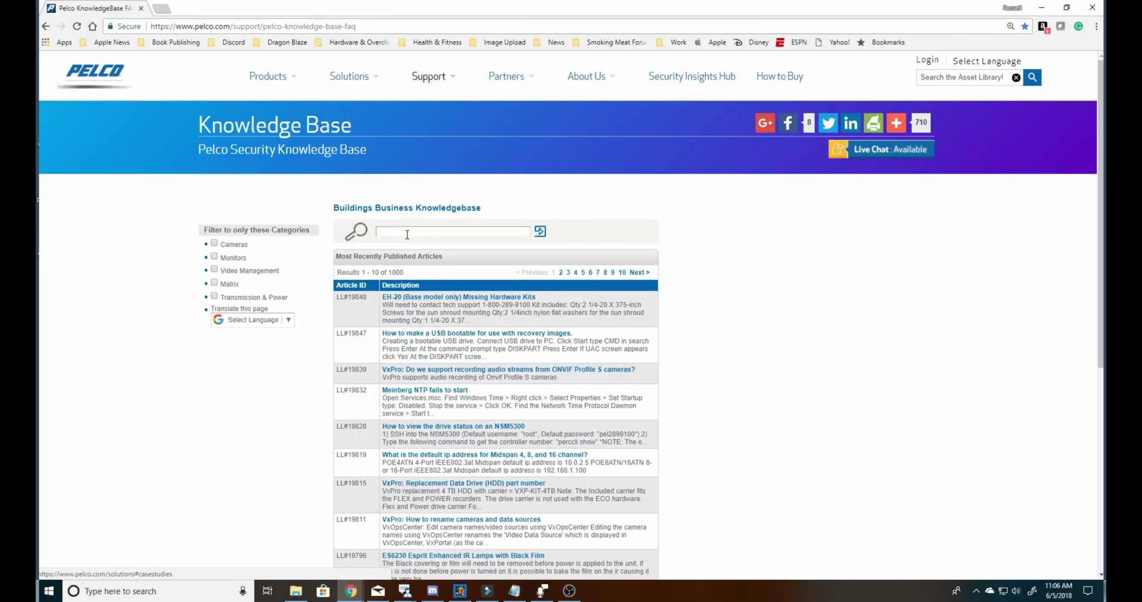
- Search the Pelco Knowledge Base for article 17745 and open the Endura-to-VideoXpert migration article
left_click(407, 234)
type("1")
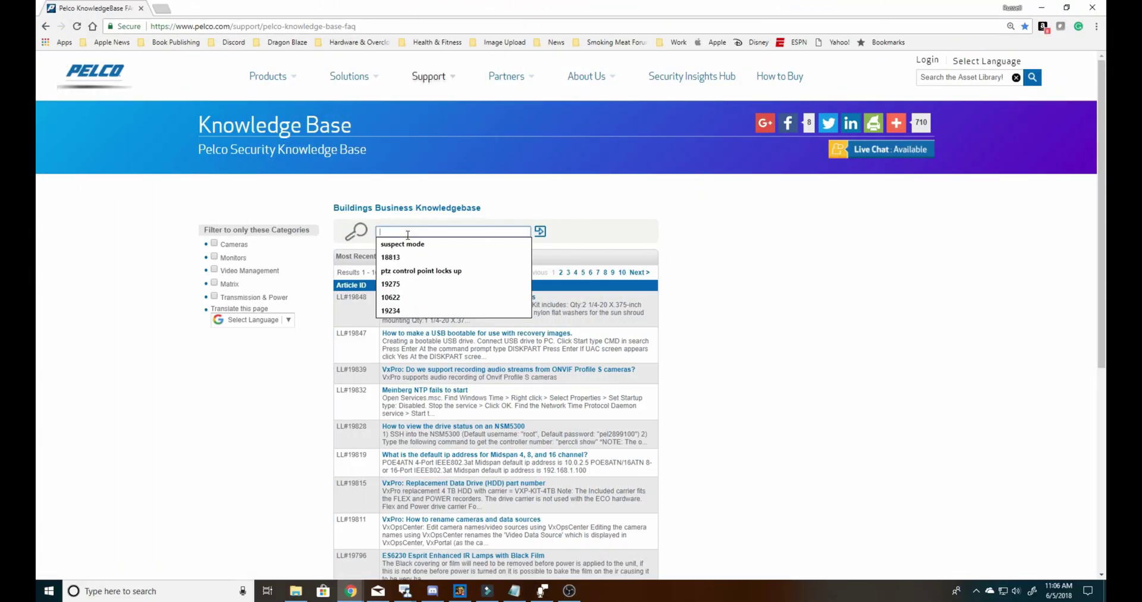
type("7745")
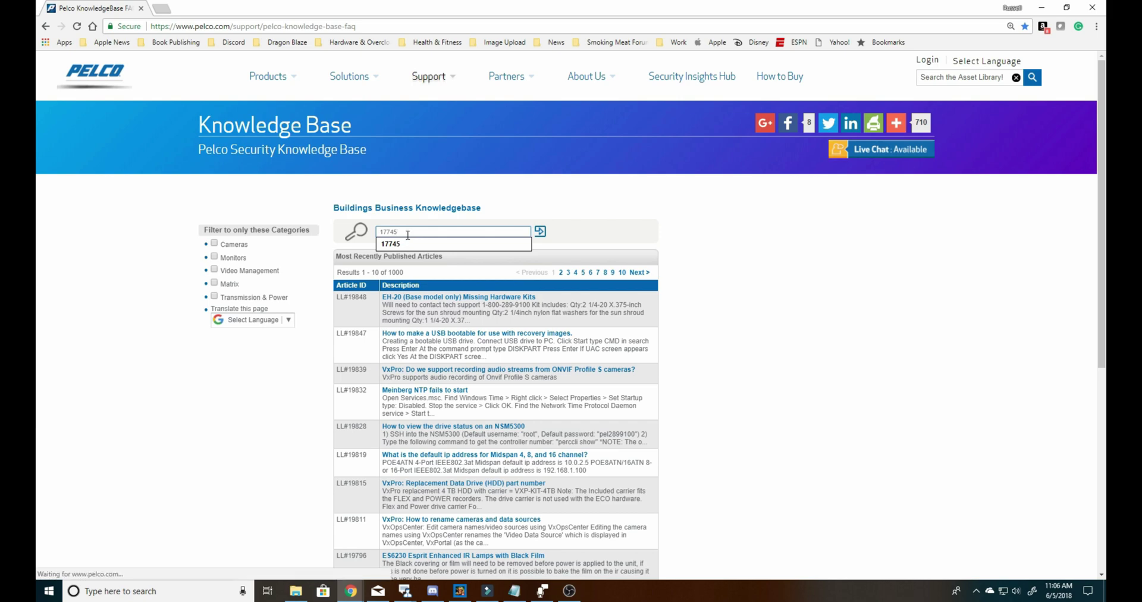
key("Return")
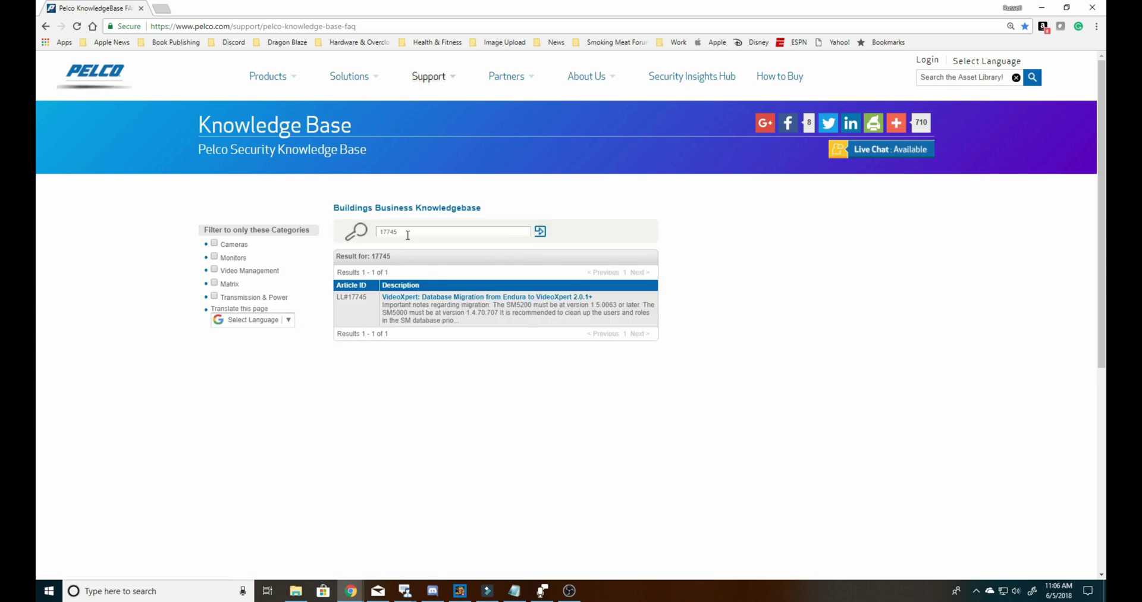
left_click(447, 297)
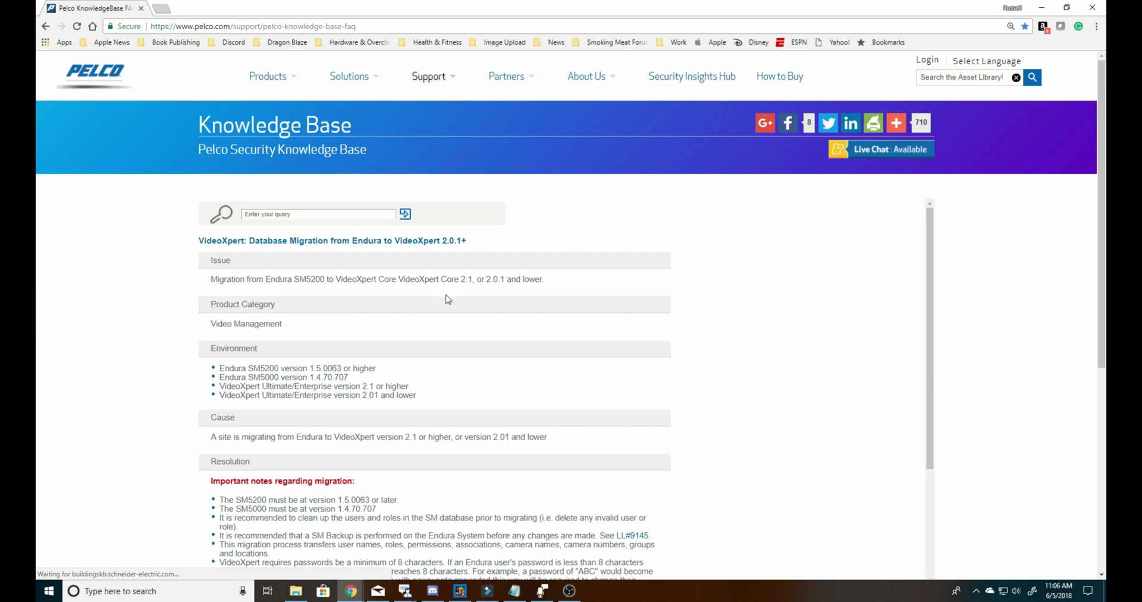
- Download the 'Endura Migration Tool - Compatible with VideoXpert 2.1' from the article
scroll(449, 299, "down", 2)
scroll(450, 299, "down", 4)
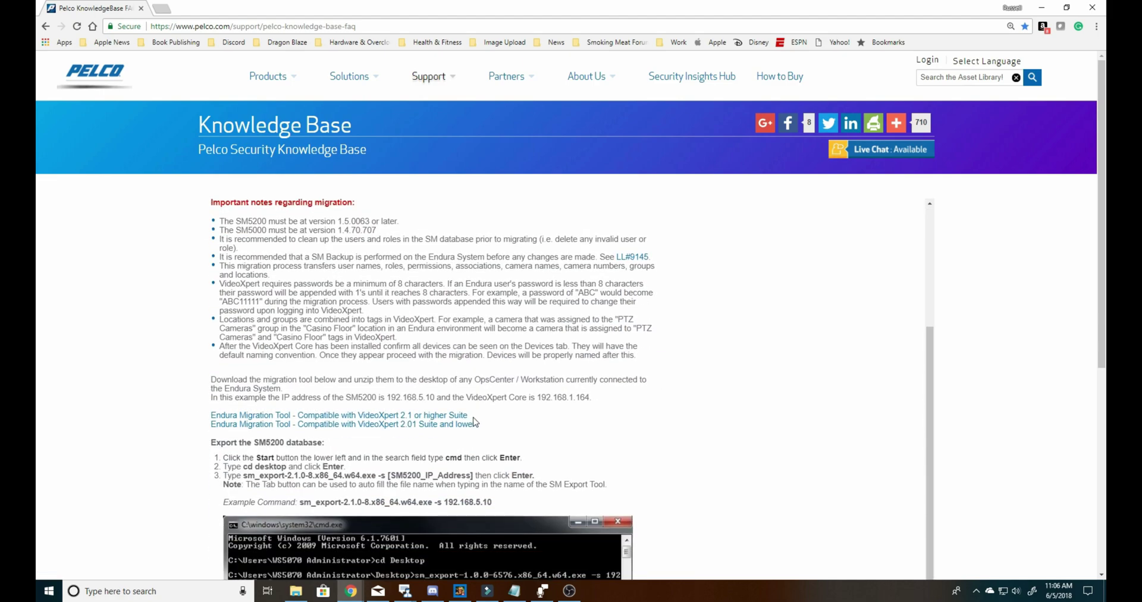
left_click_drag(467, 415, 213, 419)
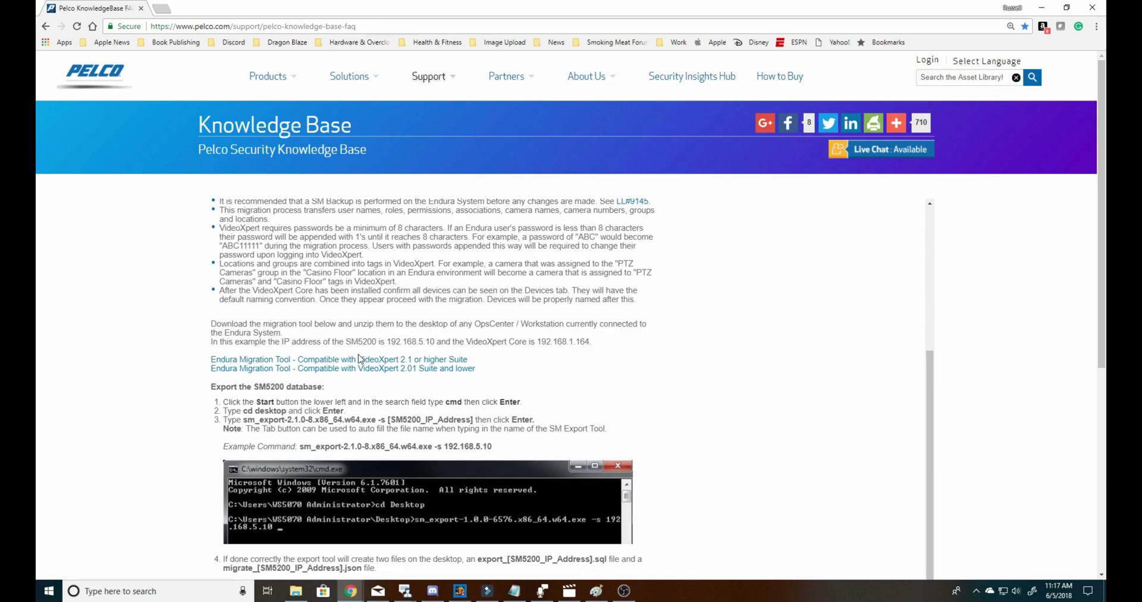
left_click(357, 495)
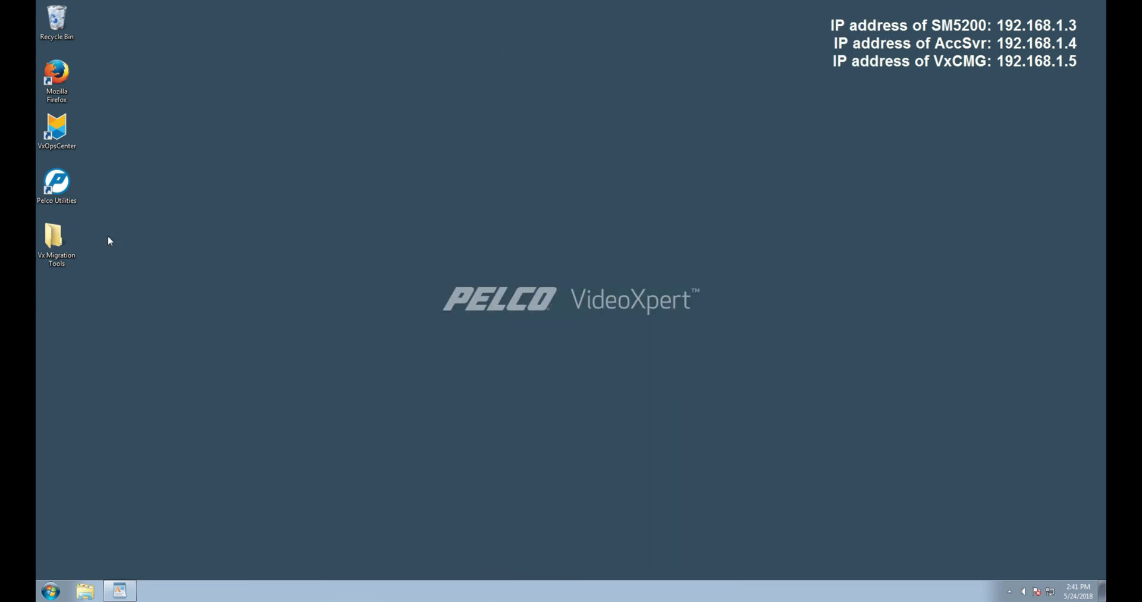
- Check that the Vx Migration Tools folder holds as_import, sm_export and ve_import 2.1.0, then minimize it
left_click(58, 257)
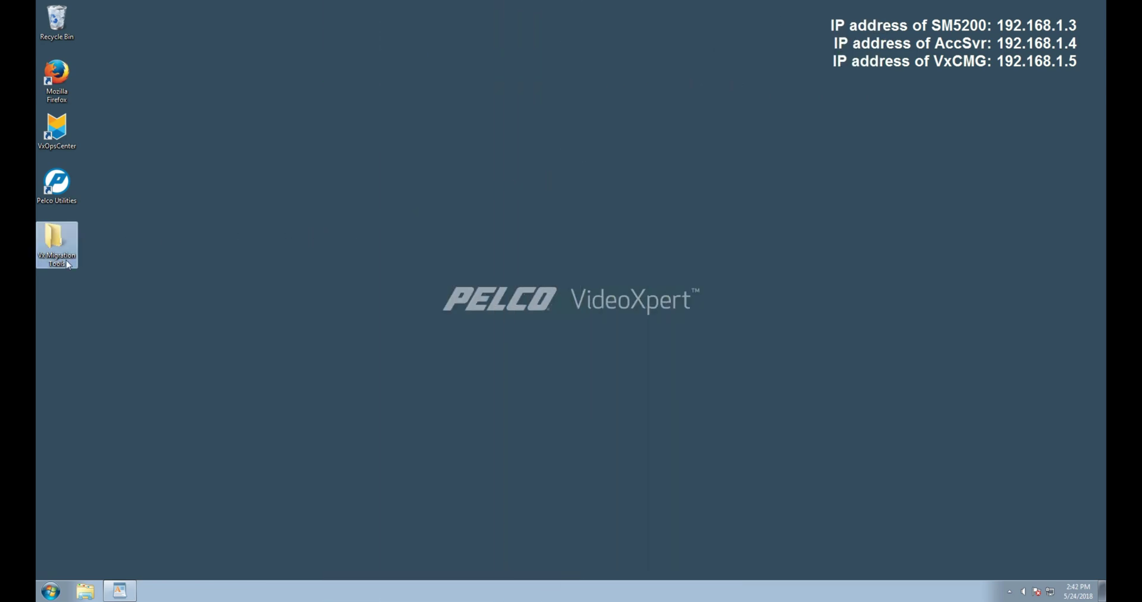
double_click(68, 265)
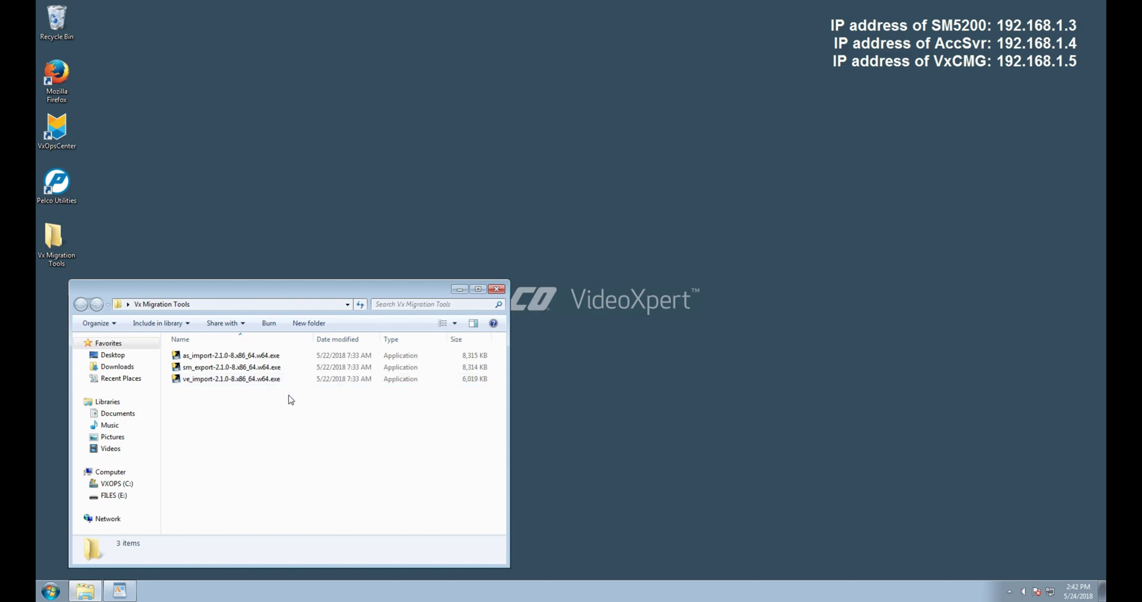
left_click(460, 290)
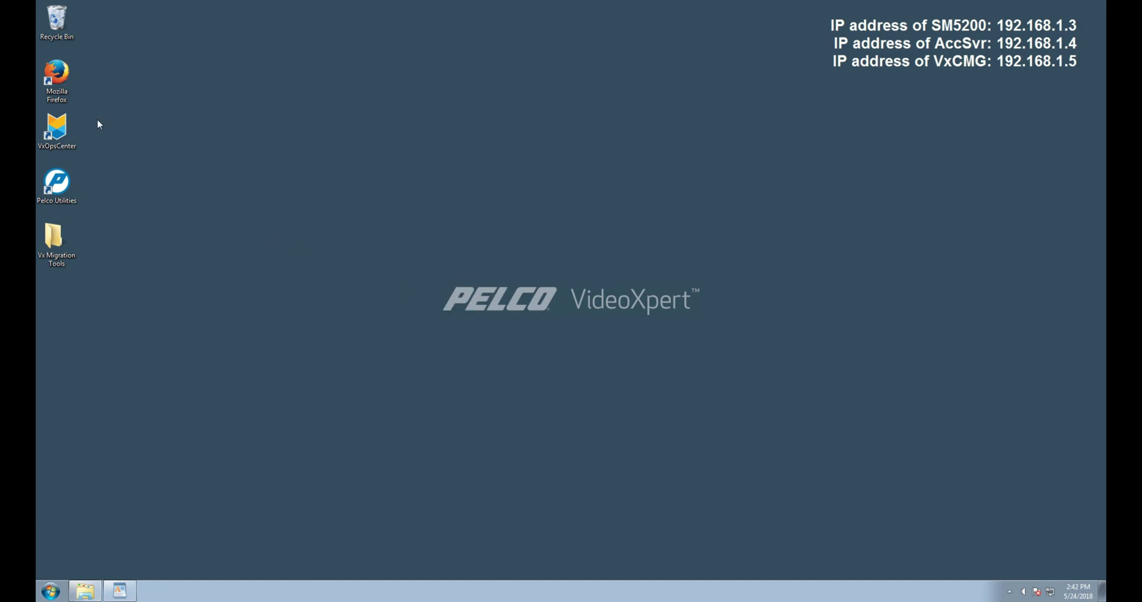
- Load the VideoXpert Admin Portal at 192.168.1.5 in Firefox
double_click(63, 93)
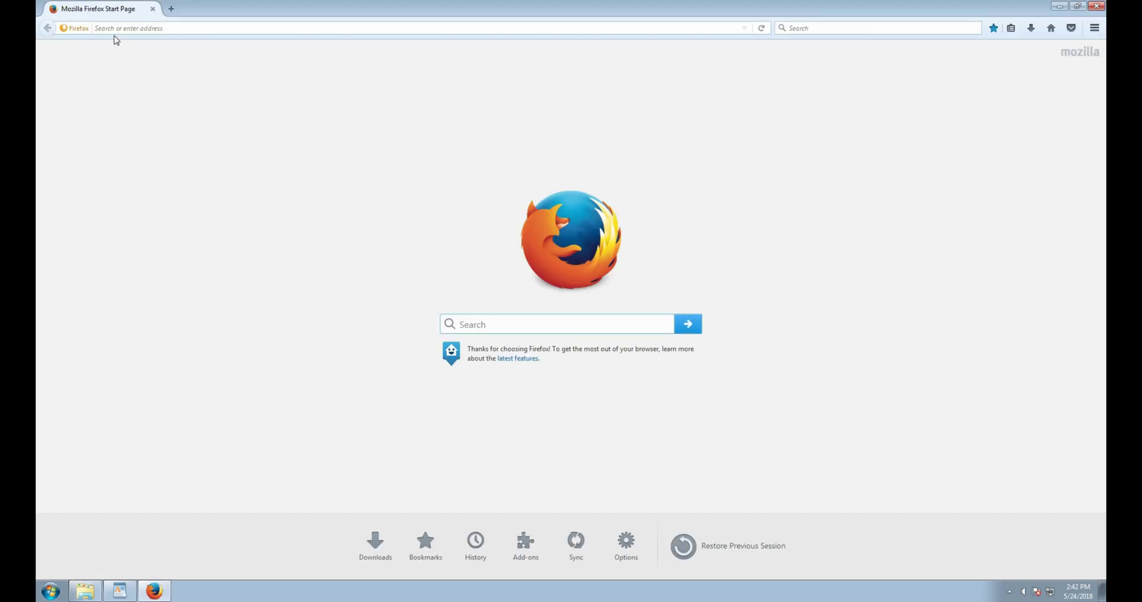
left_click(117, 28)
type("1")
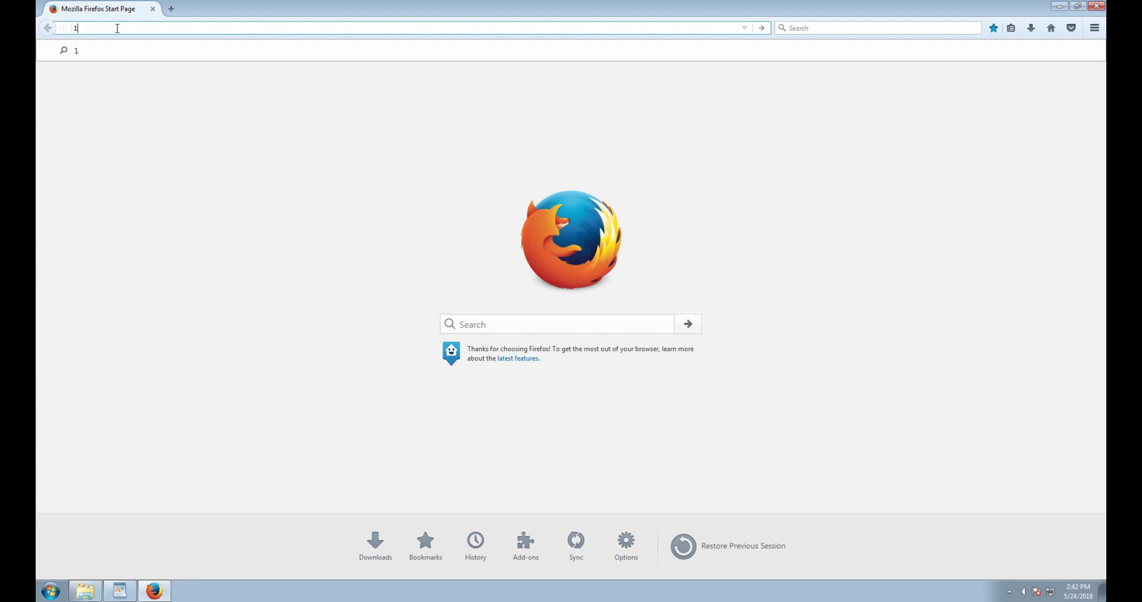
type("92.168.1.")
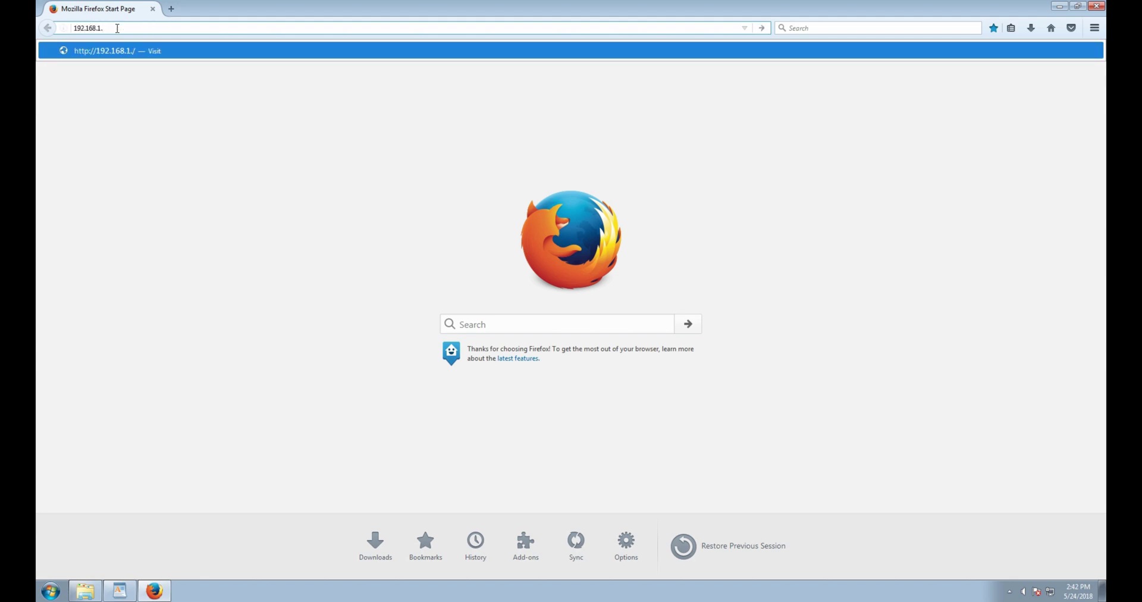
type("5")
key("Return")
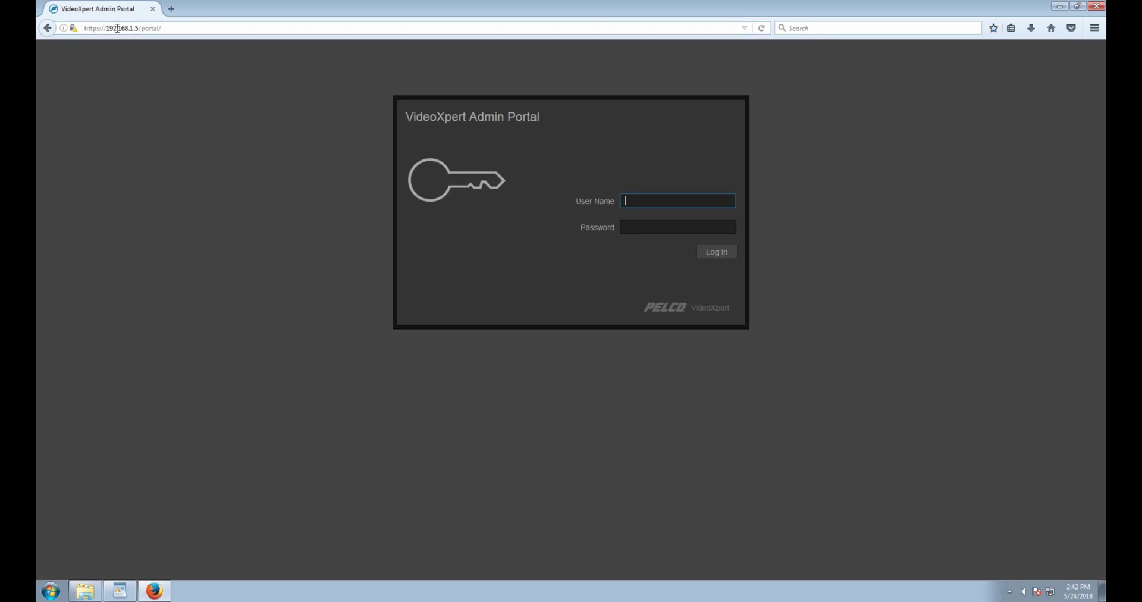
- Log in as admin, review the 10 commissioned devices, and minimize the browser
type("admin")
key("Tab")
type("••••••••")
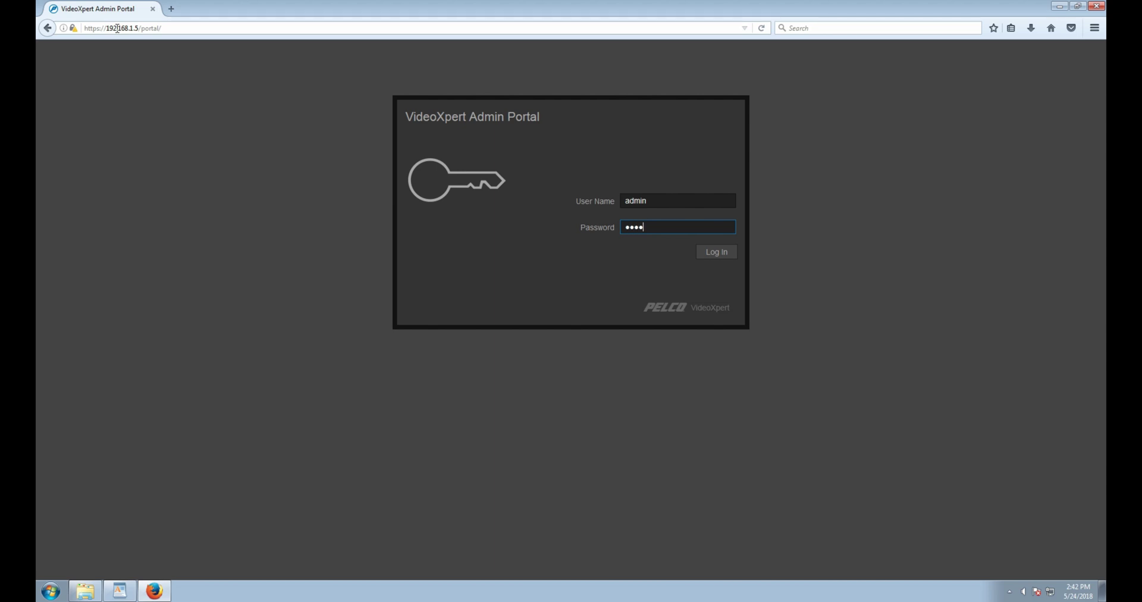
type("••")
key("Return")
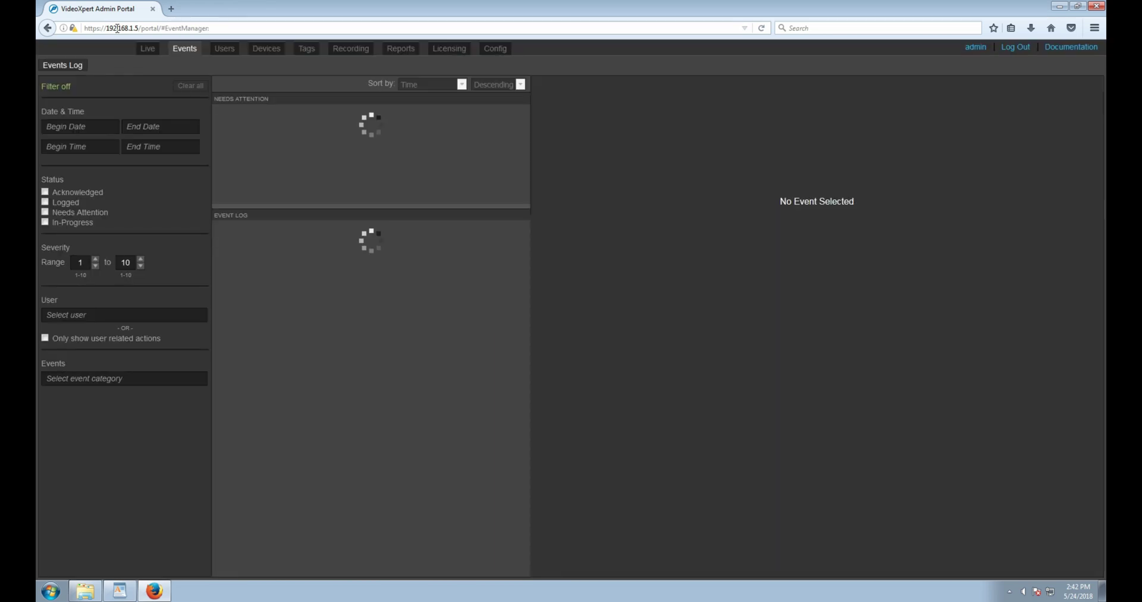
left_click(274, 51)
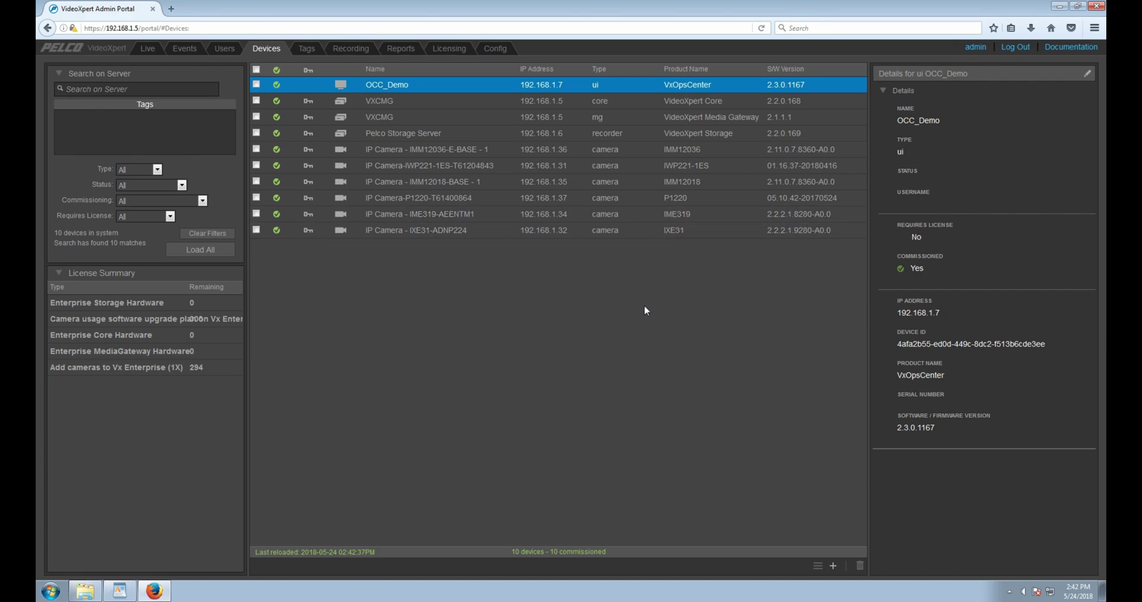
left_click(1057, 7)
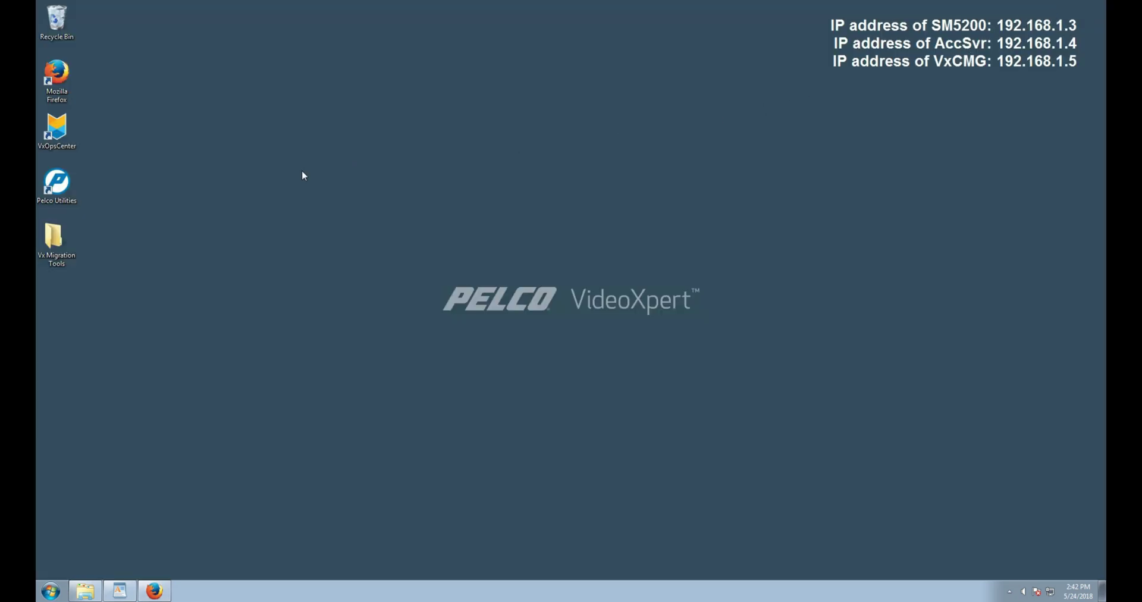
- Launch Pelco Utilities and log in with the admin credentials
double_click(51, 203)
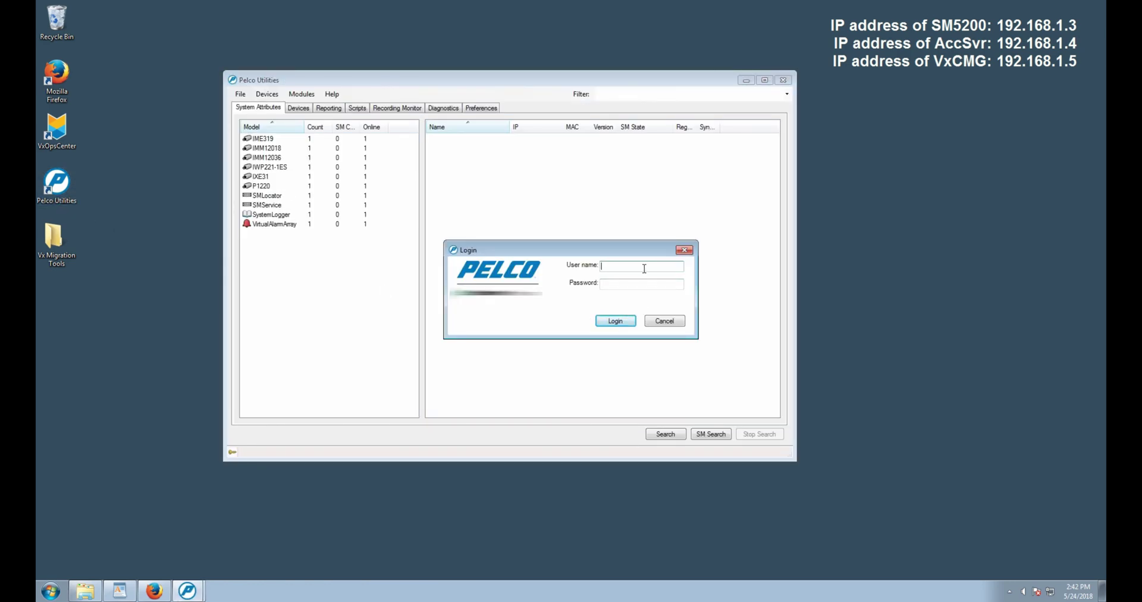
type("admin")
key("Tab")
type("admin")
key("Return")
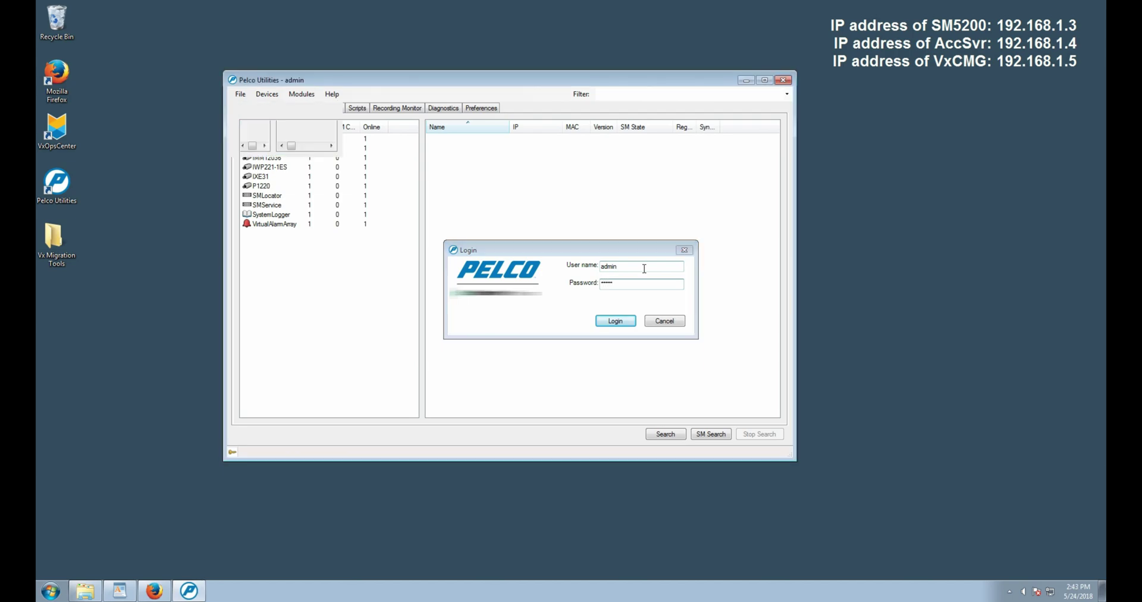
- Search for Endura devices, view the SM5200 at 192.168.1.3 and the P1220, then minimize
left_click(674, 435)
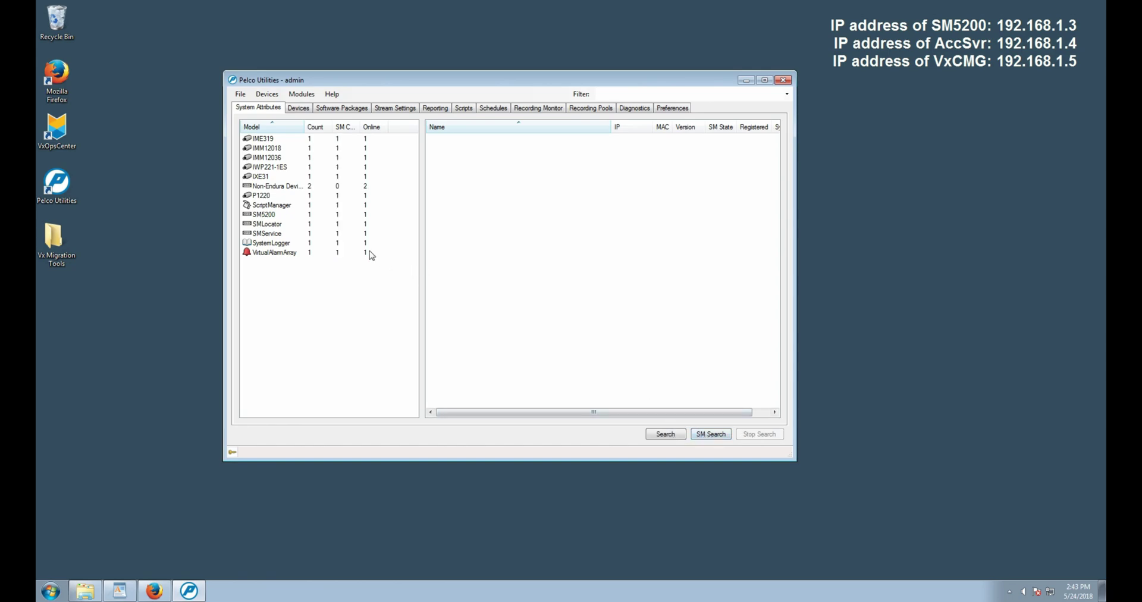
left_click(316, 217)
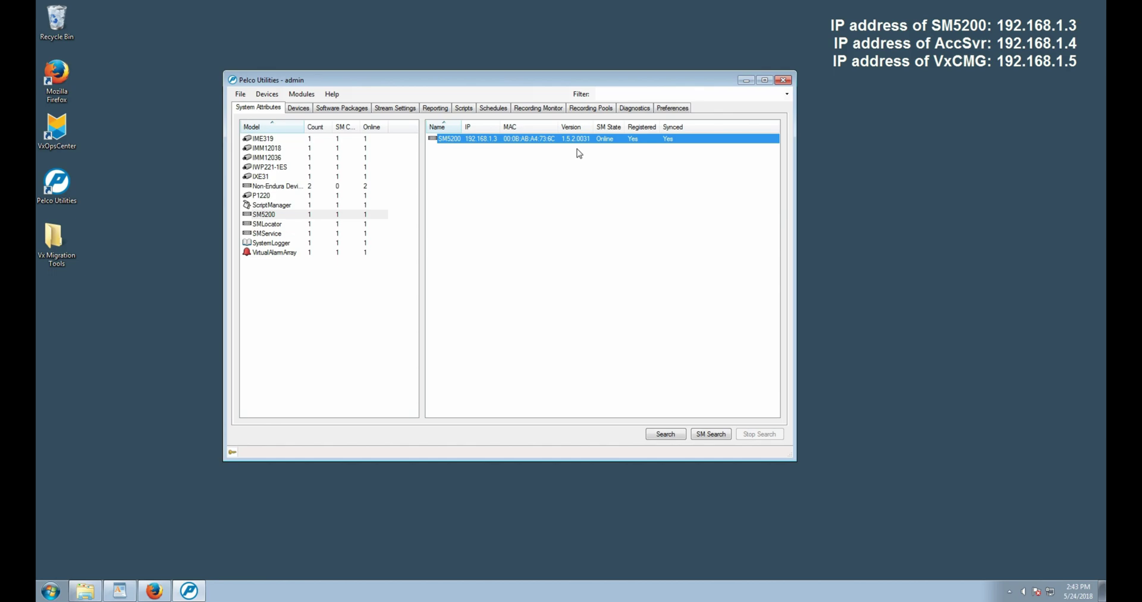
key("Up")
key("Up")
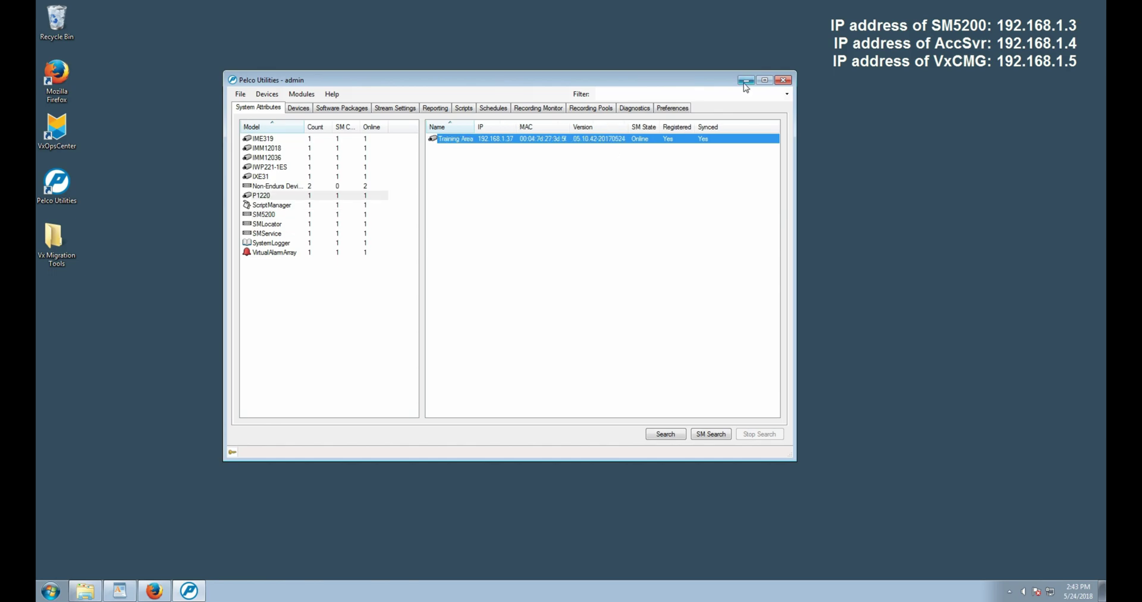
left_click(745, 81)
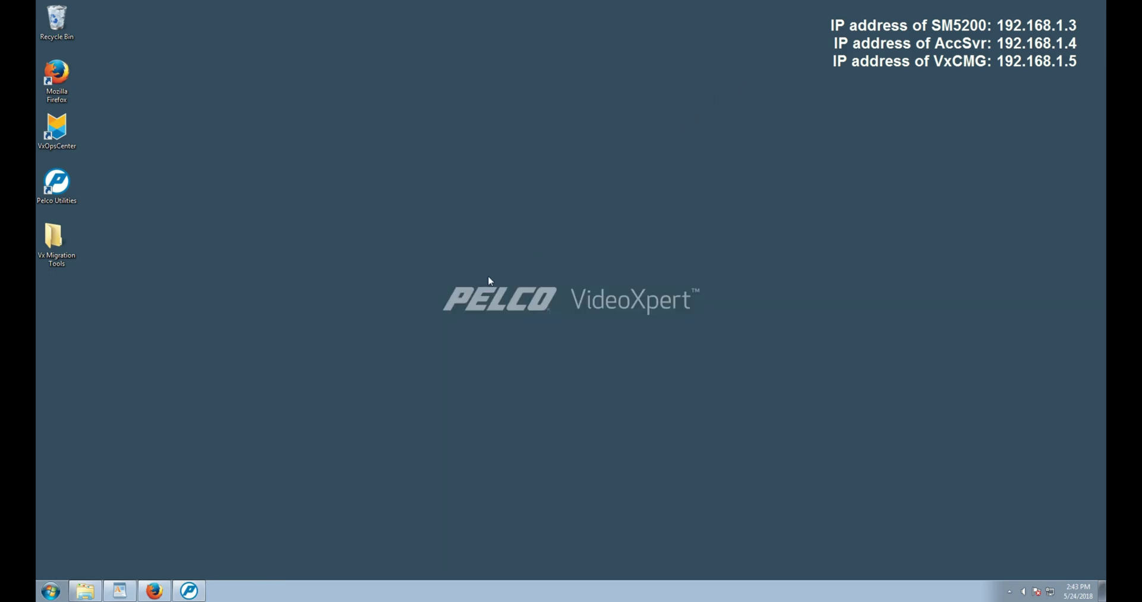
- Launch cmd.exe, move it to the top-left, and open the Vx Migration Tools folder
left_click(51, 592)
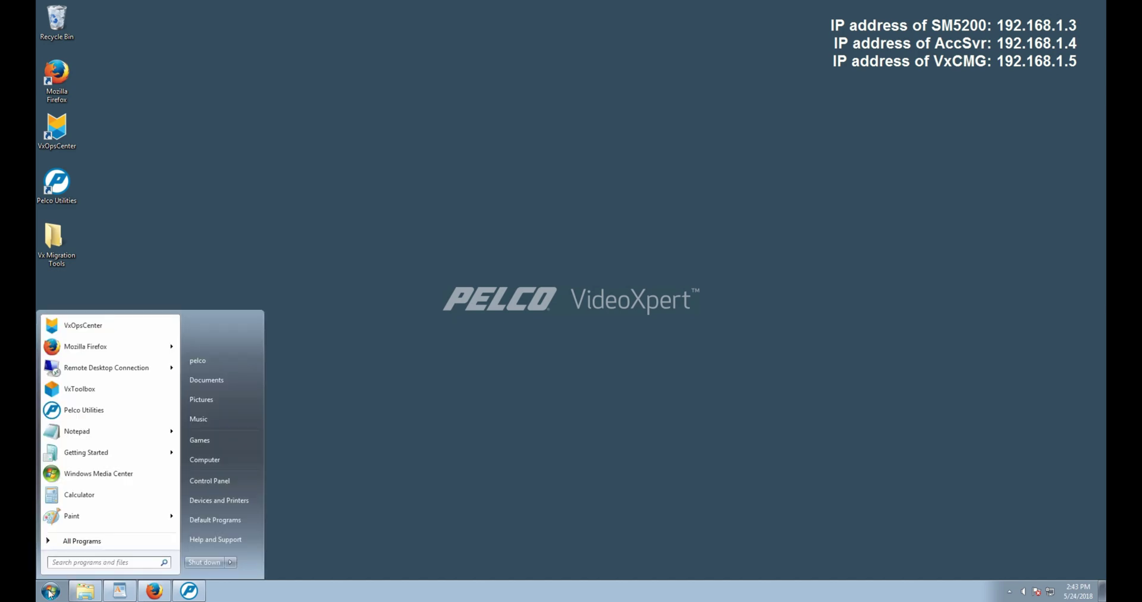
type("cmd")
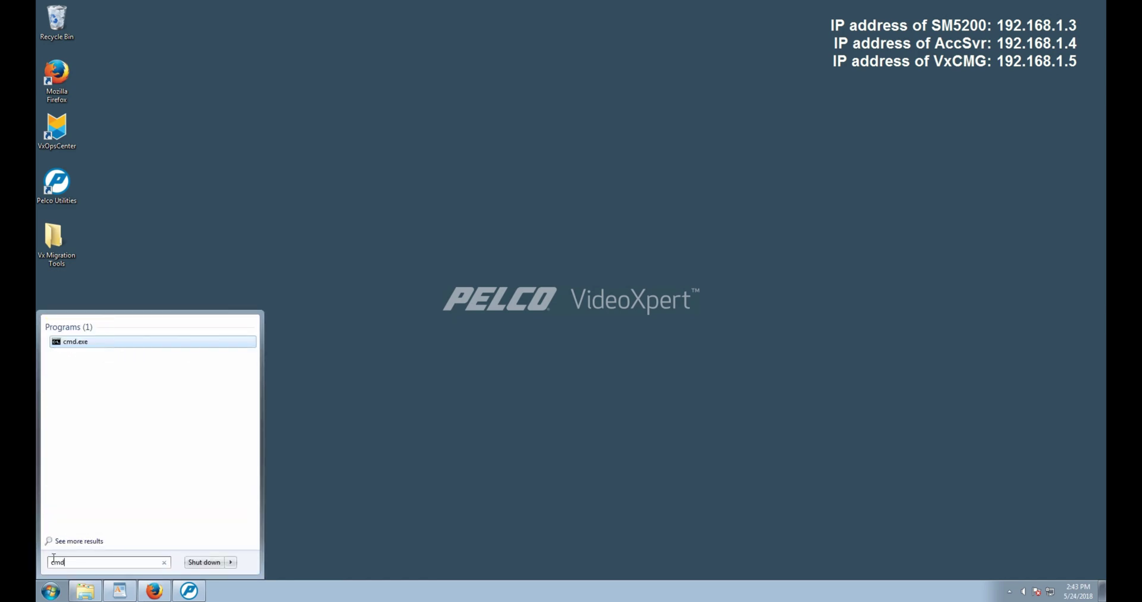
left_click(78, 343)
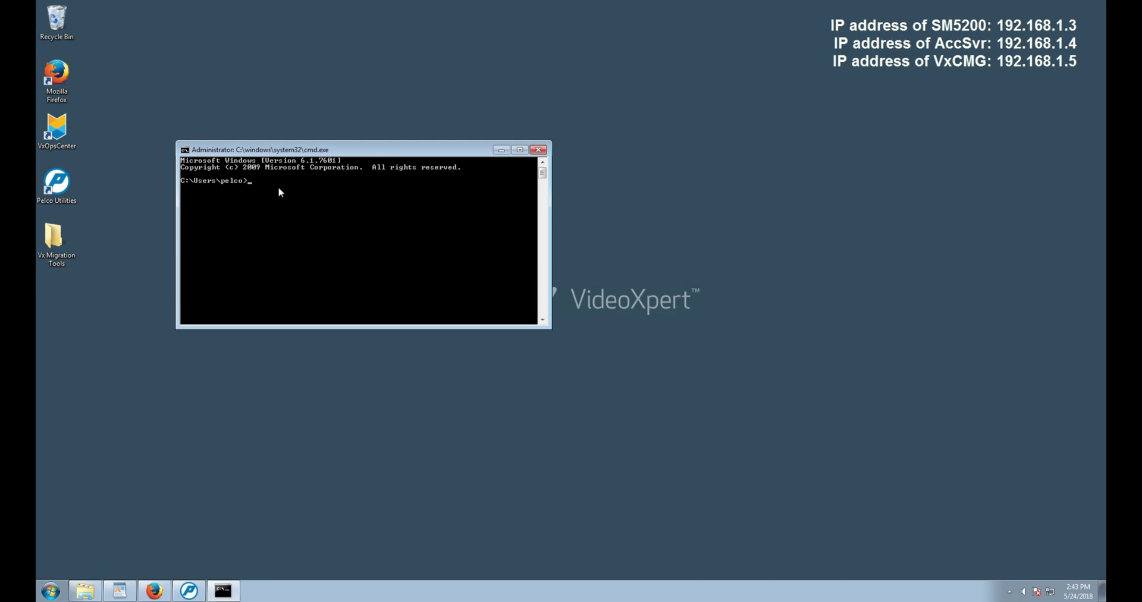
left_click_drag(290, 150, 212, 69)
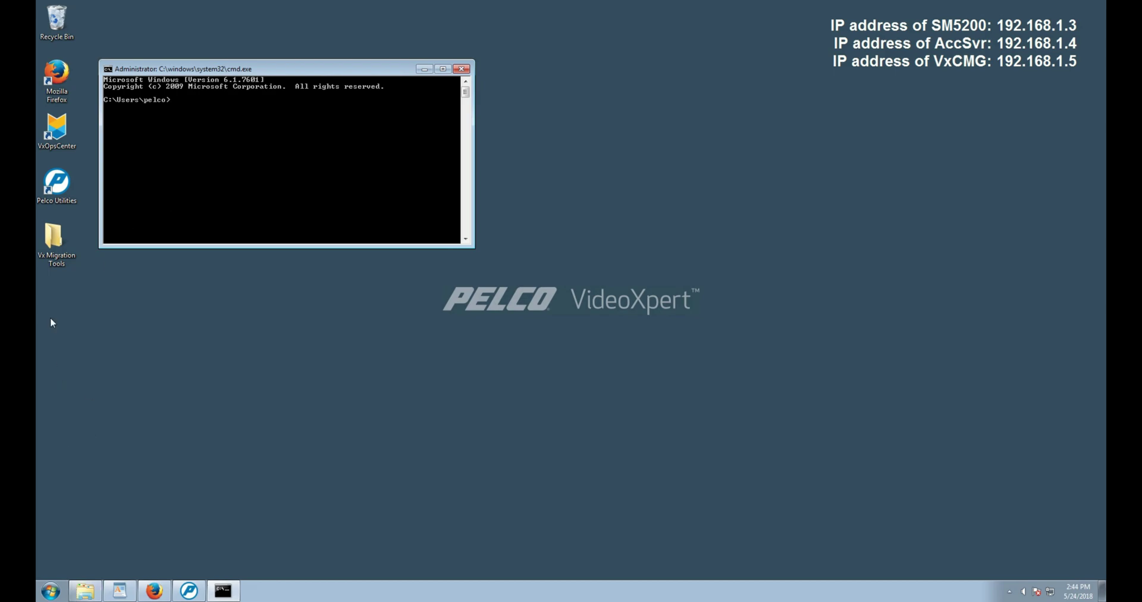
double_click(54, 238)
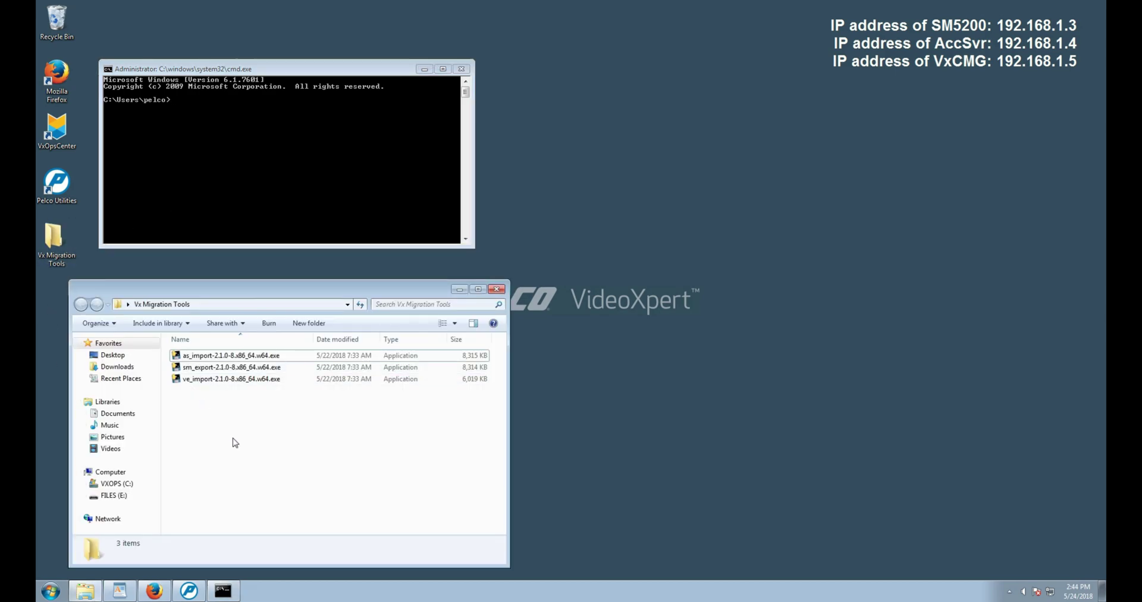
- Change the command prompt into Desktop\Vx Migration Tools
left_click(209, 176)
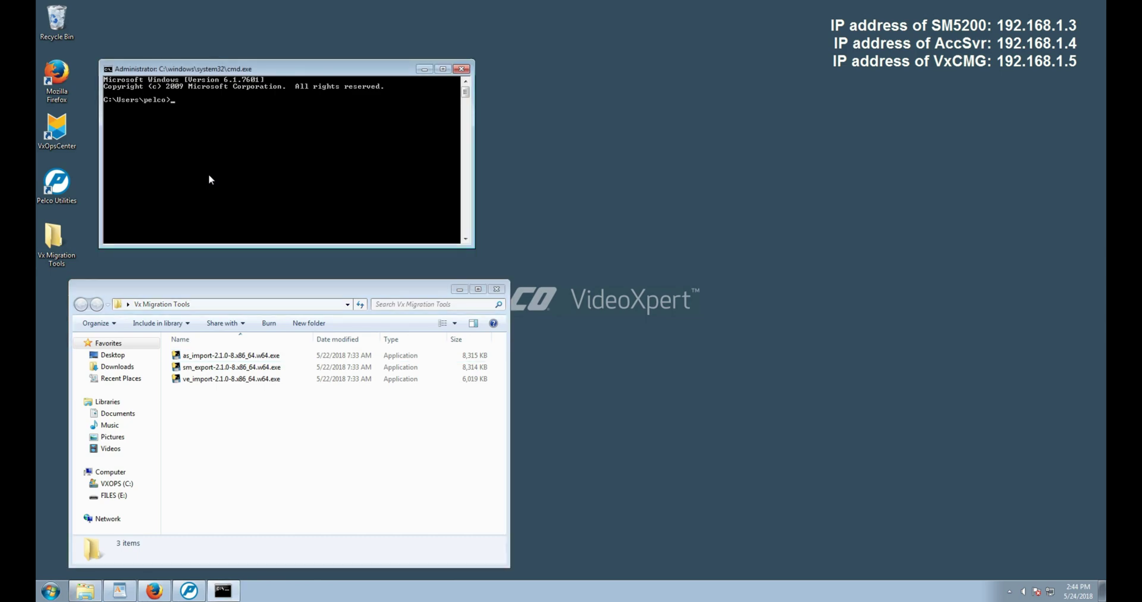
type("cd")
type("Desktop\\Vx Migration Tools")
key("Return")
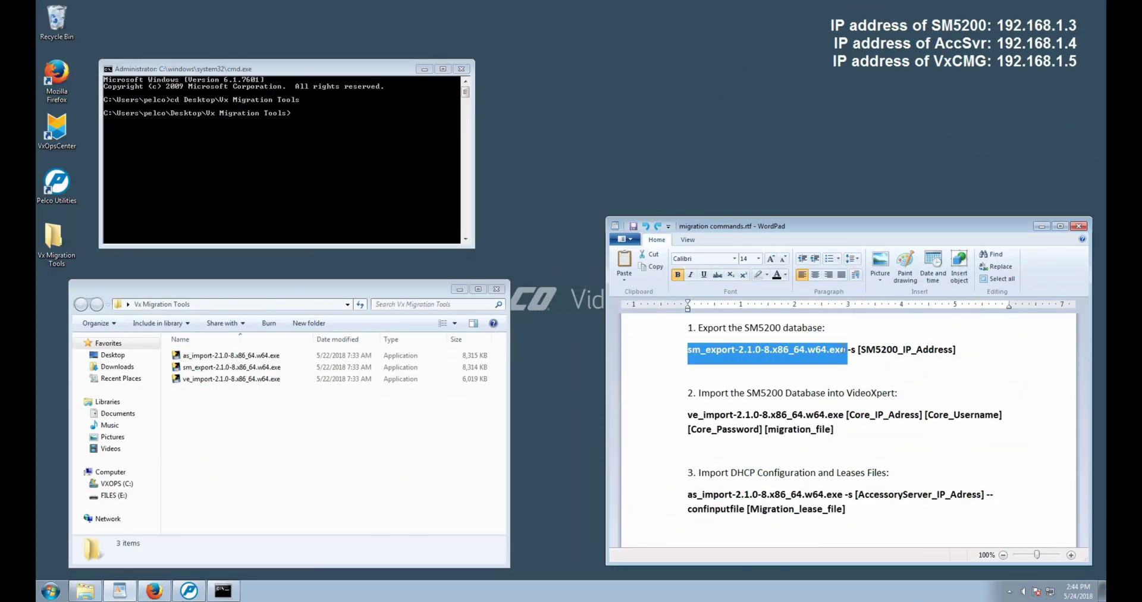
- Copy the 'sm_export-2.1.0-8.x86_64.w64.exe -s' command from migration commands.rtf
left_click_drag(848, 349, 857, 349)
right_click(818, 353)
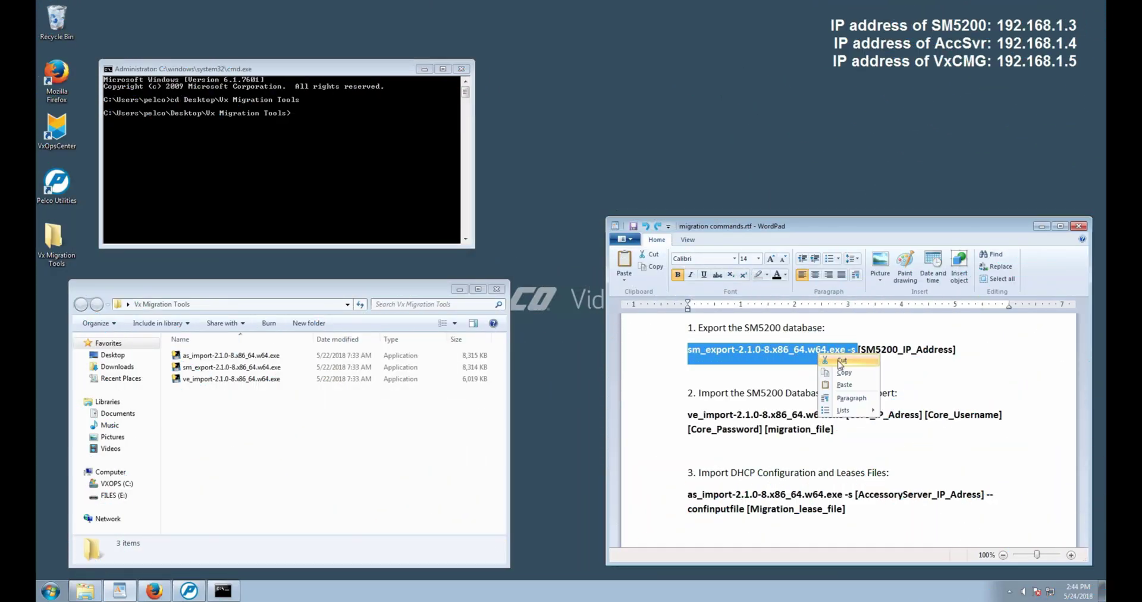
left_click(842, 372)
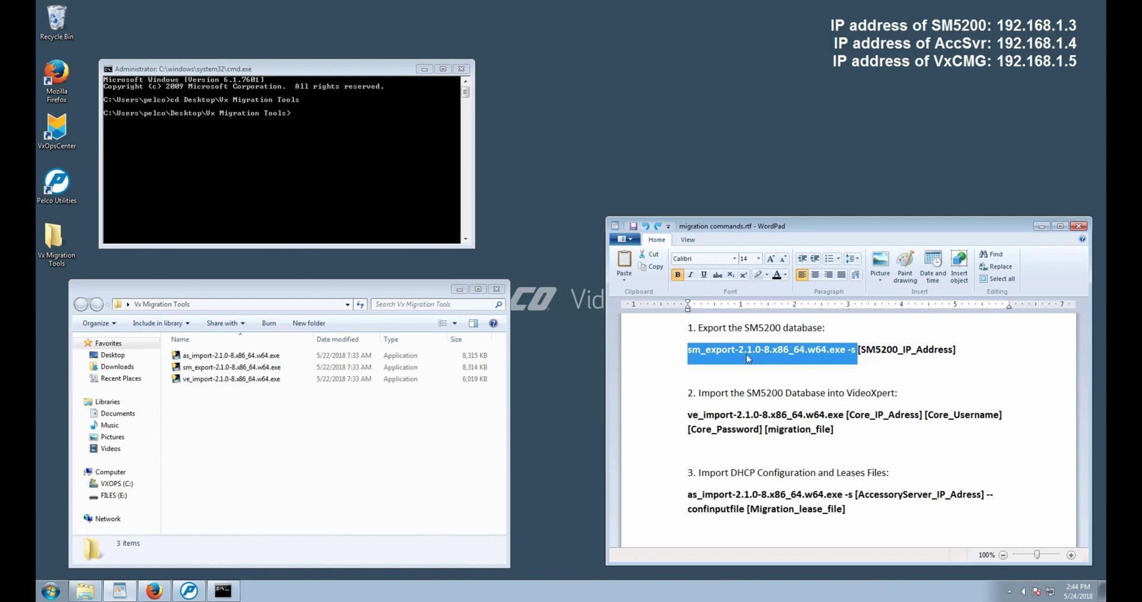
- Paste the sm_export command into cmd and run it against the SM5200 at 192.168.1.3
right_click(302, 119)
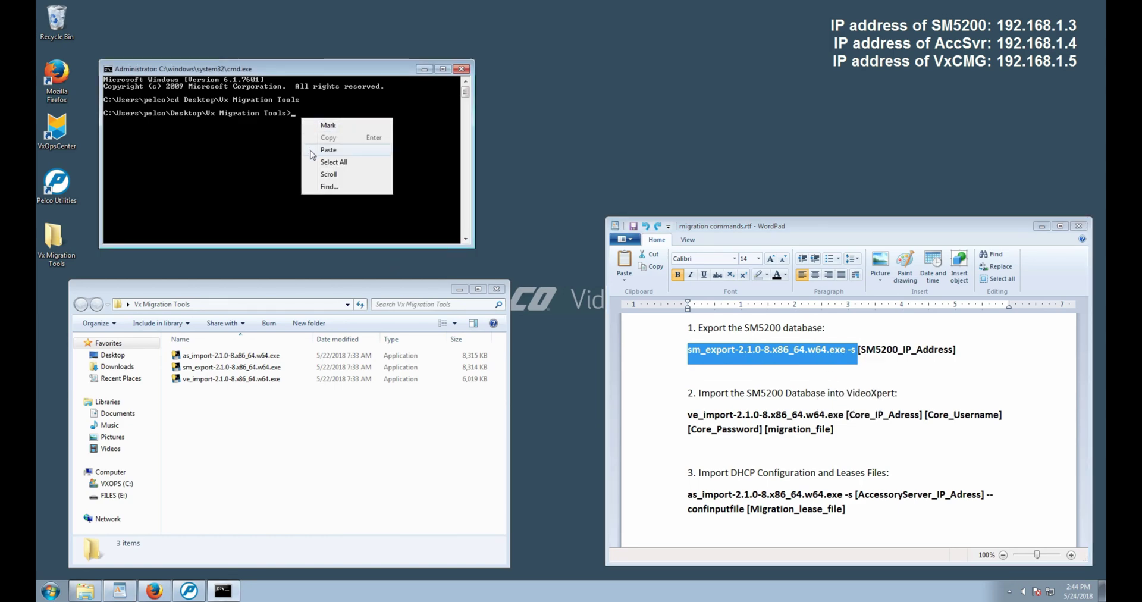
left_click(327, 150)
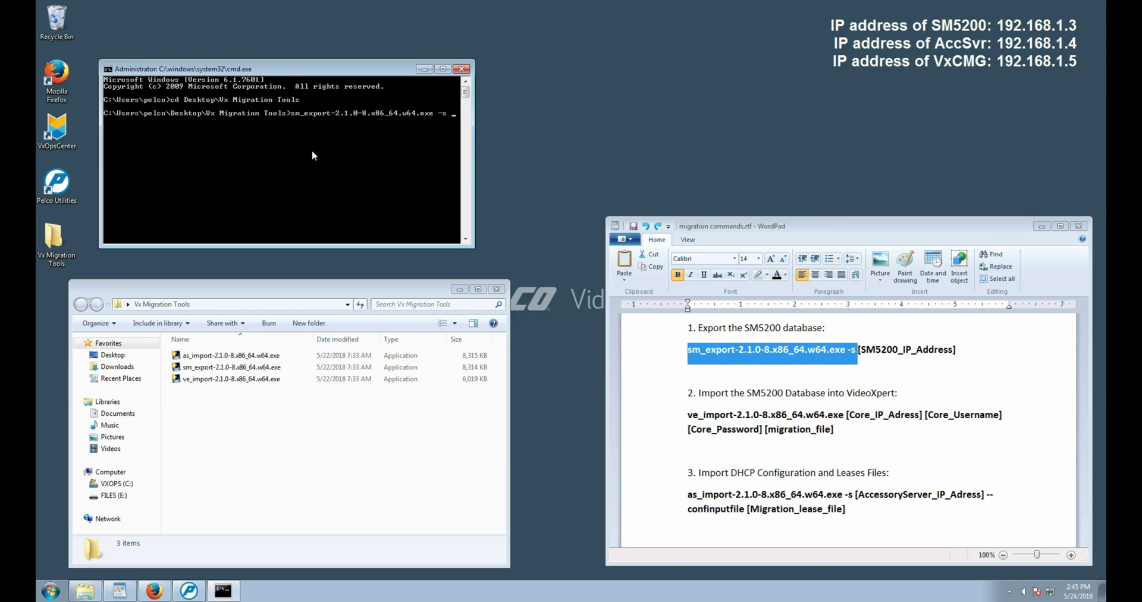
type("192.16")
key("BackSpace")
key("Return")
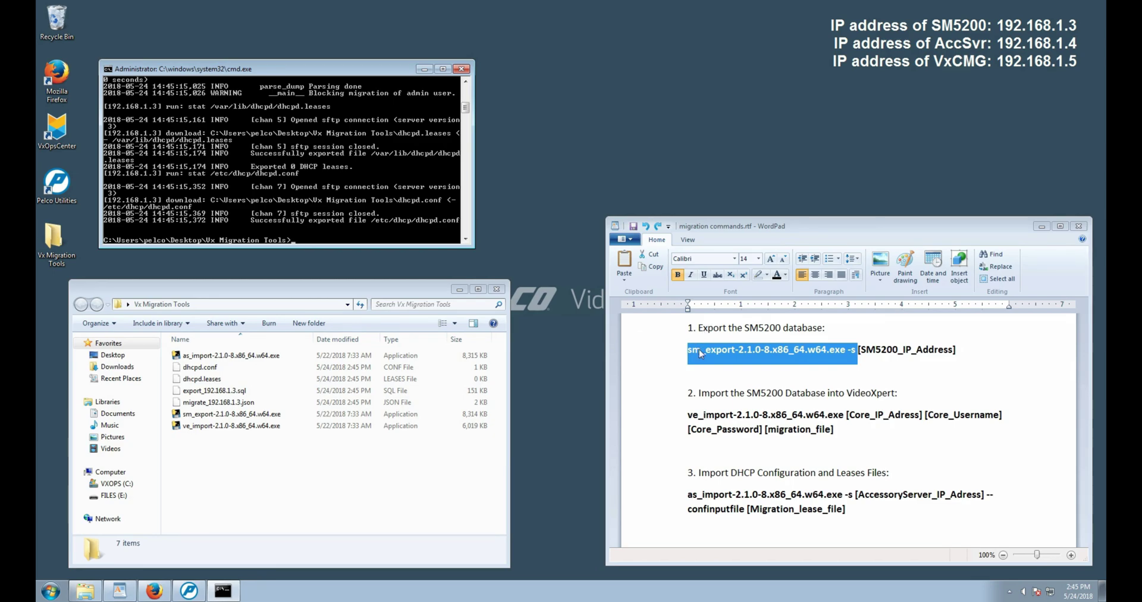
- Copy the ve_import executable name from the migration commands document
left_click(690, 393)
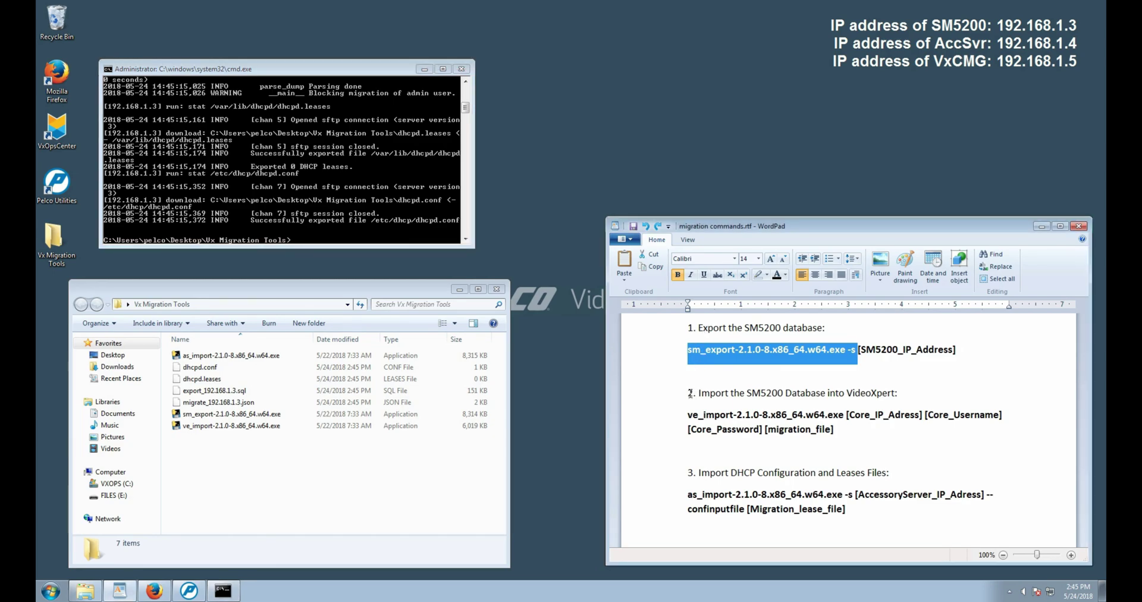
left_click(690, 393)
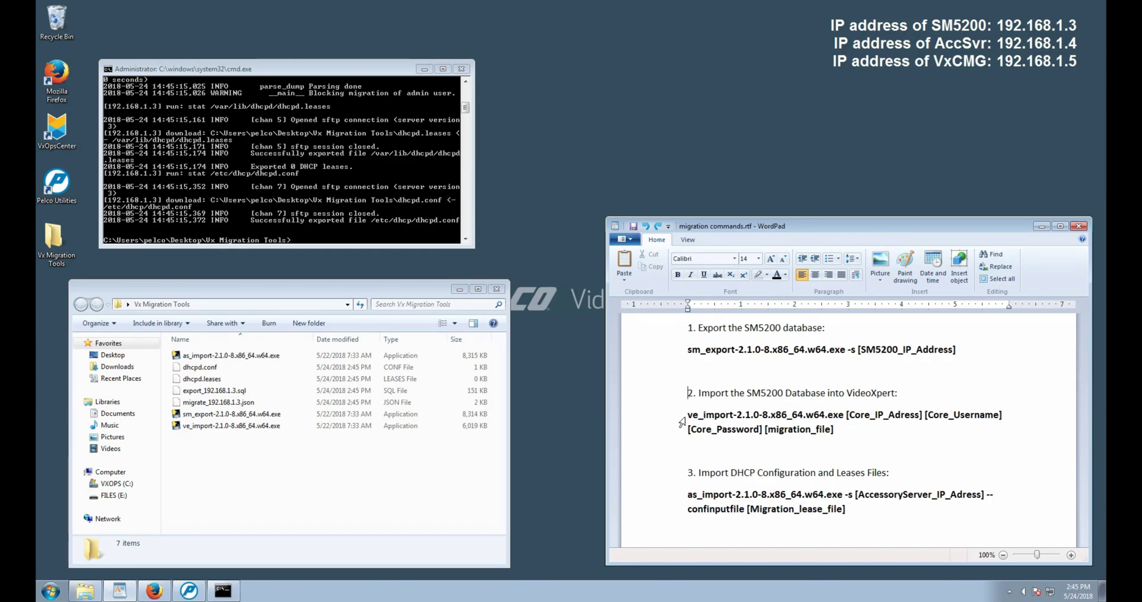
left_click_drag(688, 415, 845, 414)
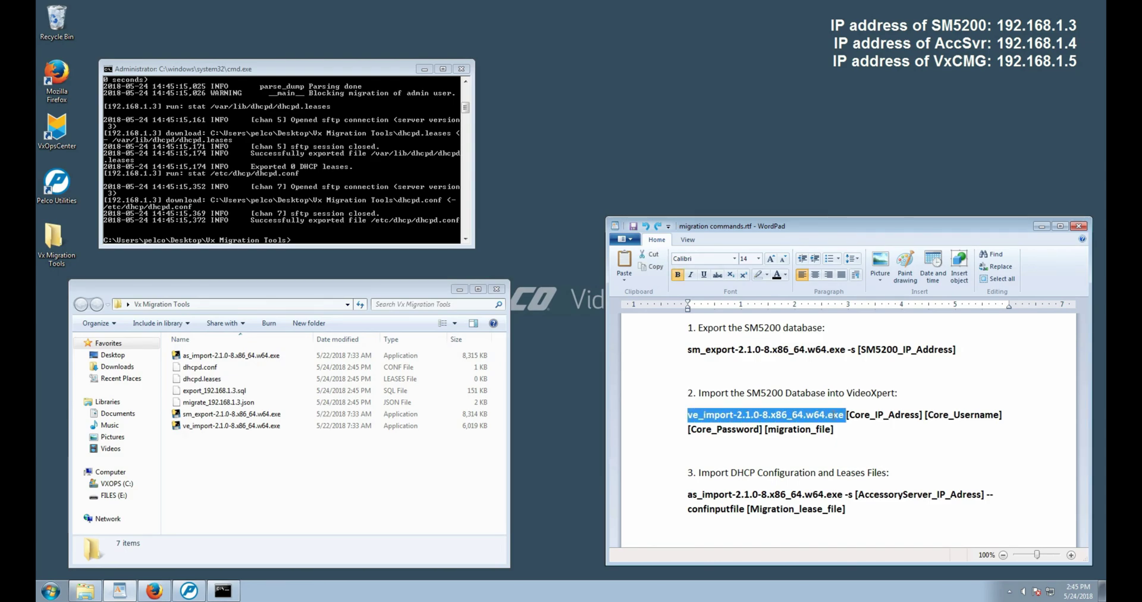
right_click(822, 421)
left_click(846, 439)
- Paste ve_import into cmd and add core IP 192.168.1.5 with the core username and password
left_click(296, 238)
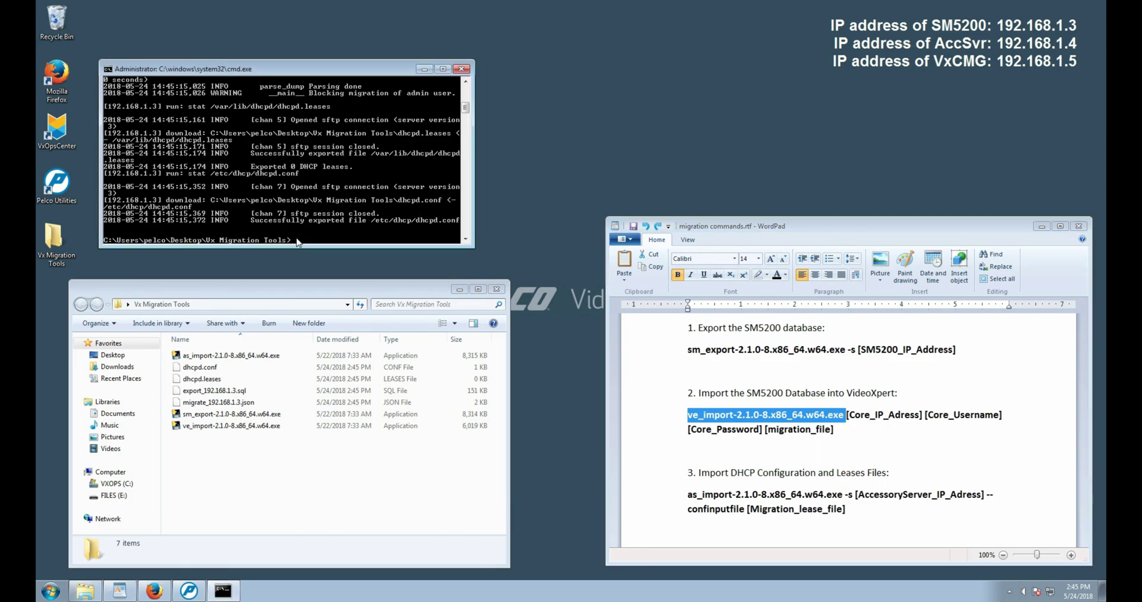
right_click(298, 239)
left_click(327, 271)
type("192.168.1.")
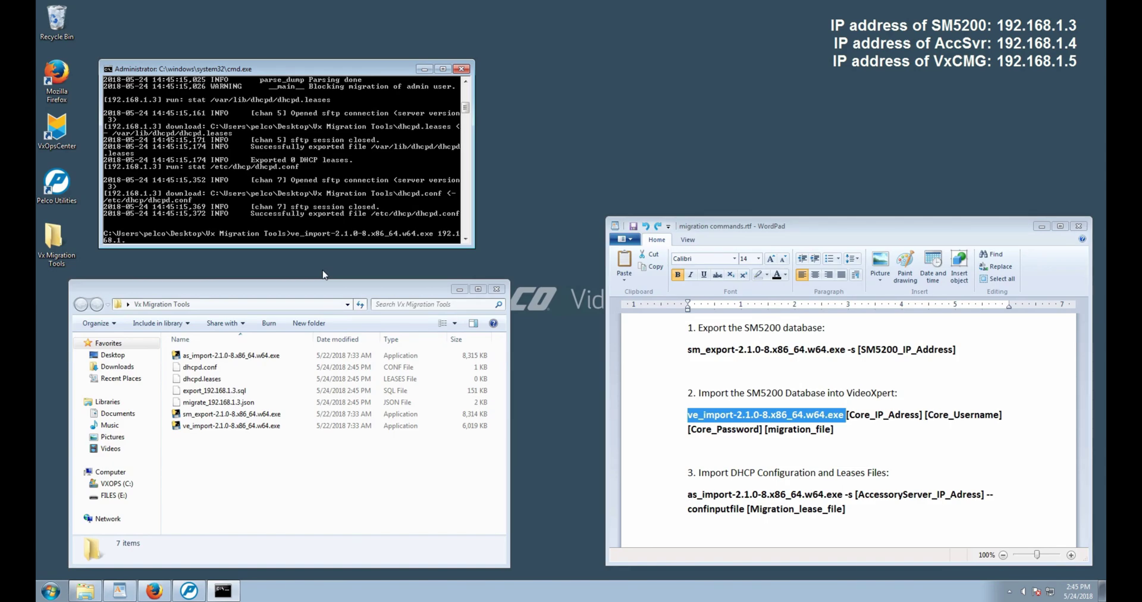
type("5 admin Pel2899100")
- Copy the file name migrate_192.168.1.3.json from Explorer via Rename
left_click(766, 428)
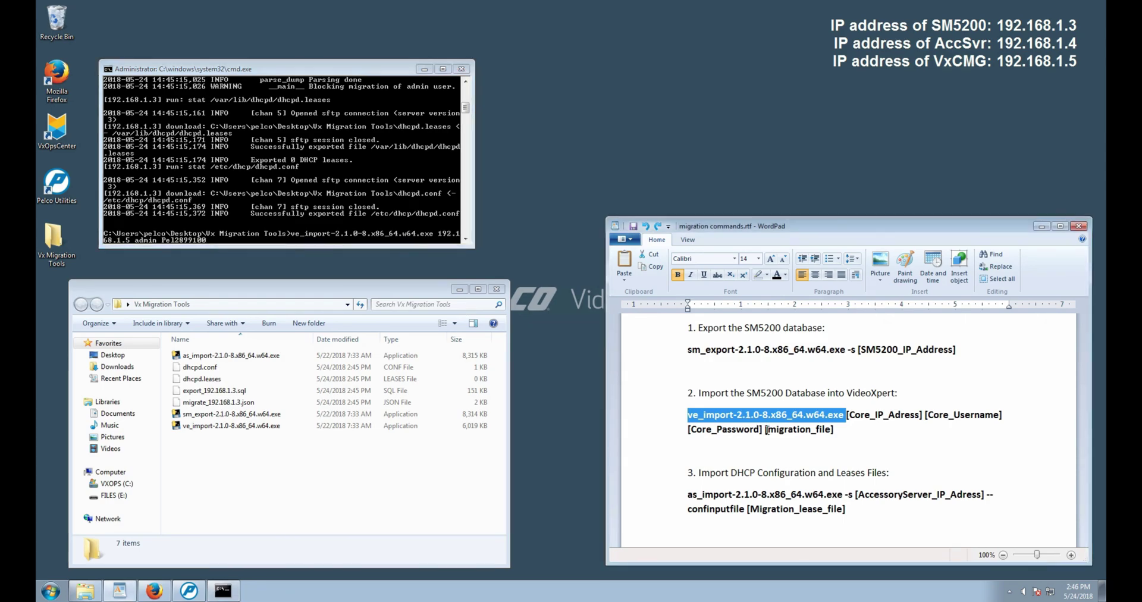
left_click_drag(767, 428, 812, 429)
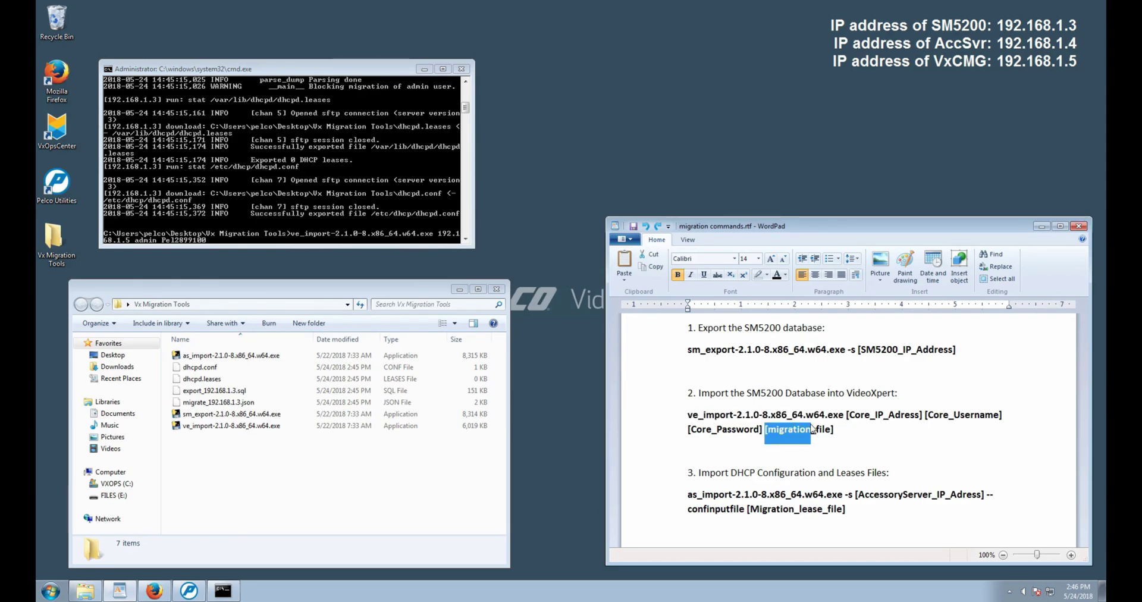
left_click(800, 429)
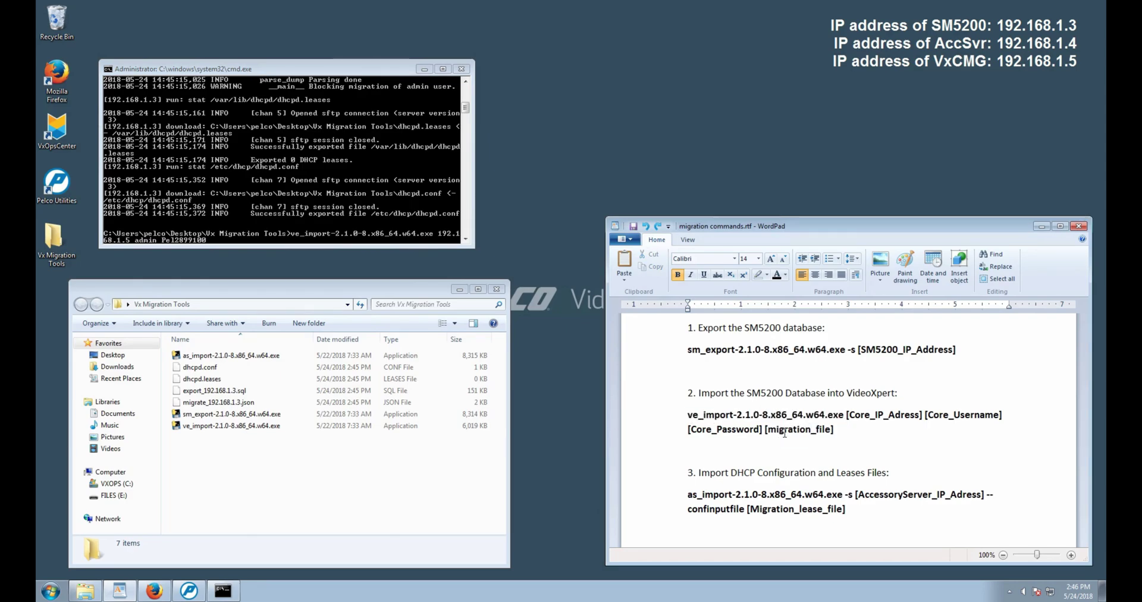
left_click(204, 403)
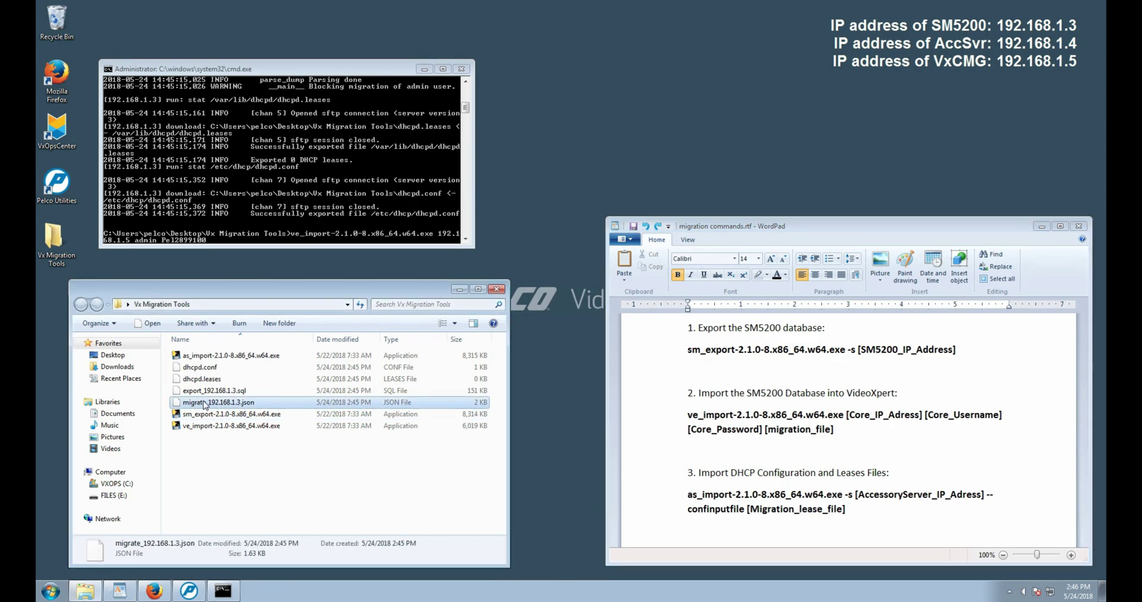
right_click(213, 403)
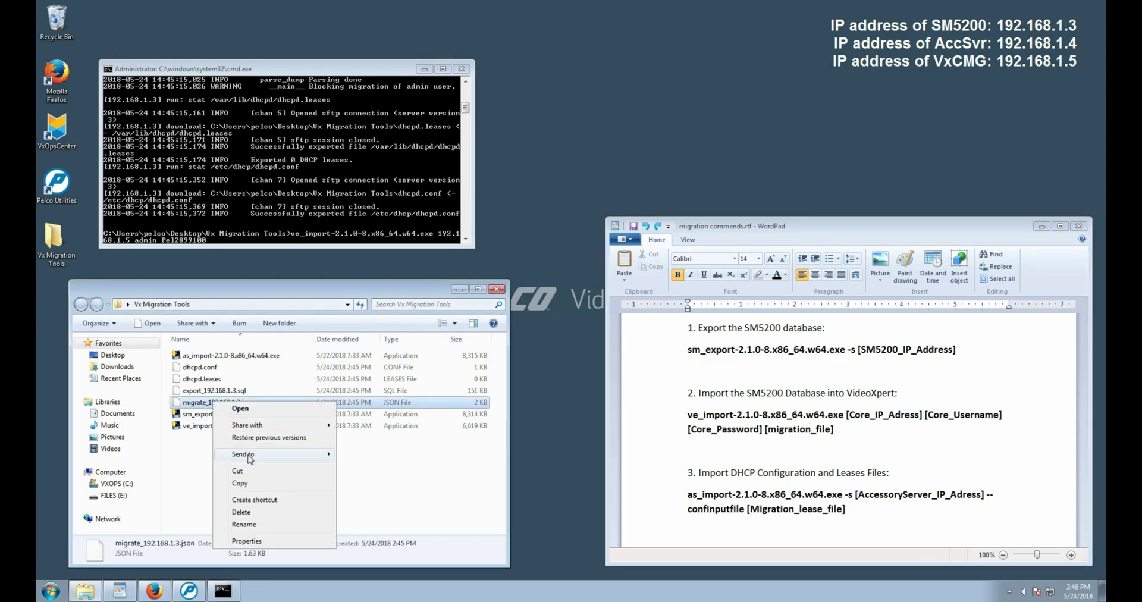
left_click(254, 525)
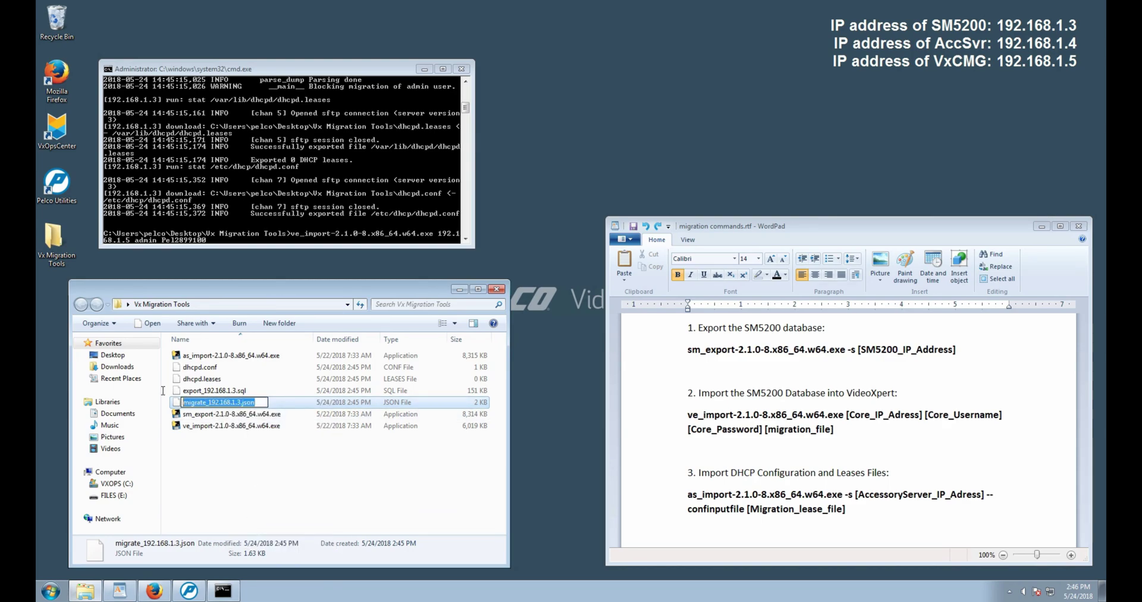
right_click(221, 403)
left_click(244, 443)
- Paste migrate_192.168.1.3.json into the ve_import command and run it
left_click(253, 244)
right_click(252, 241)
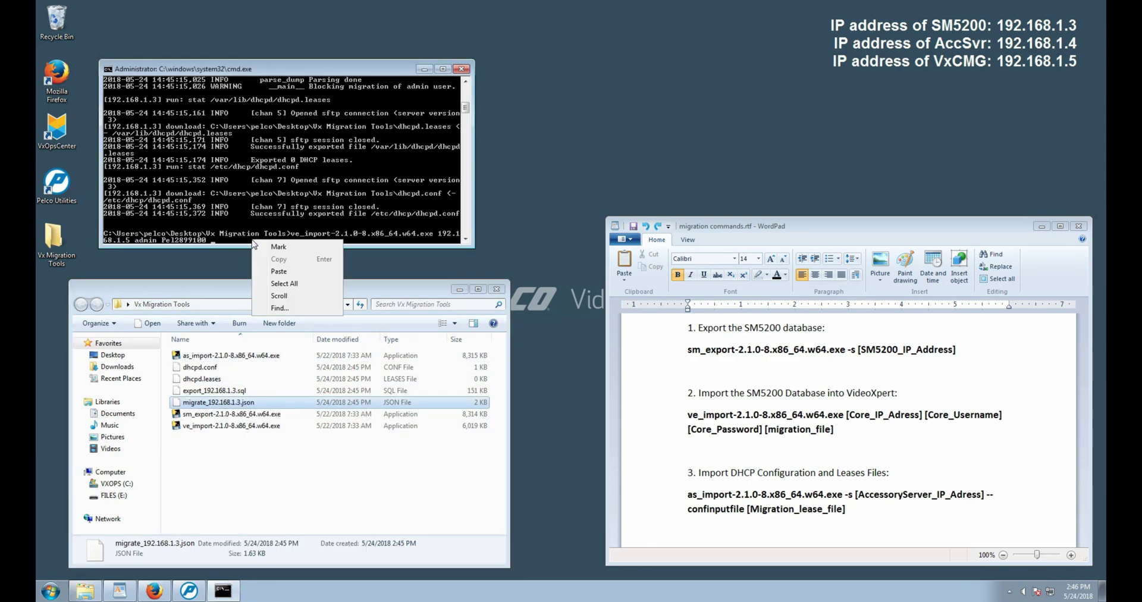
left_click(278, 271)
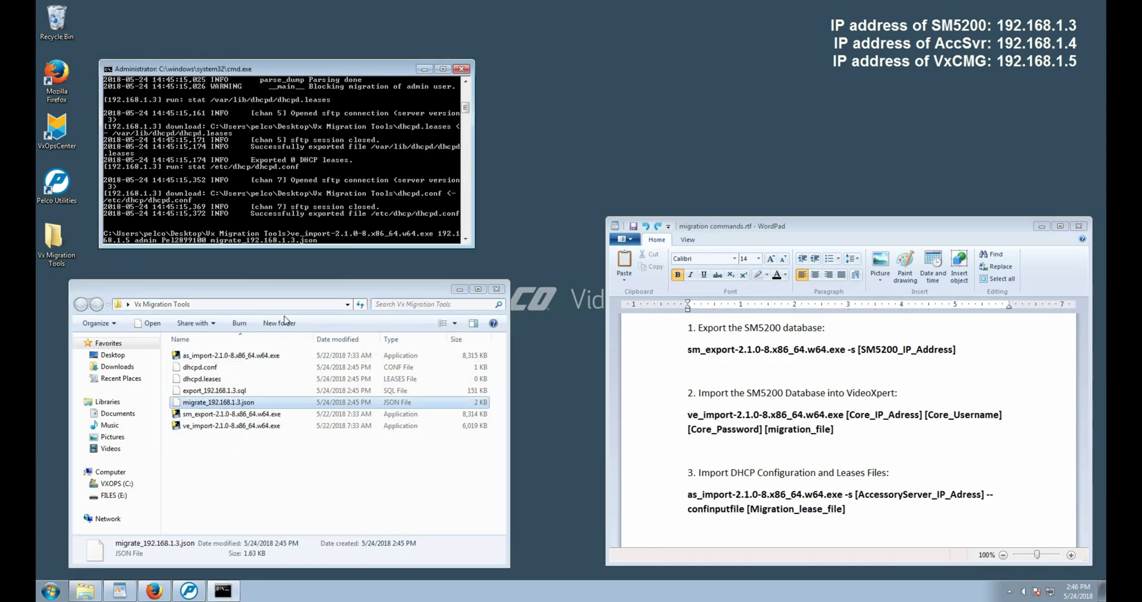
key("Return")
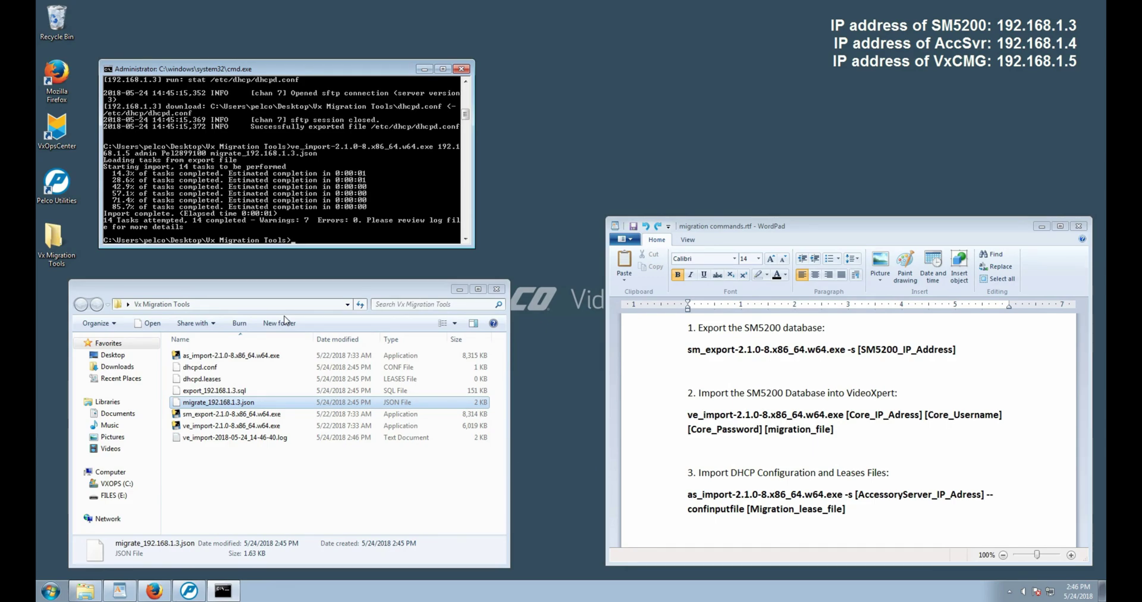
- Copy 'as_import-2.1.0-8.x86_64.w64.exe -s' from the migration commands document
left_click(285, 439)
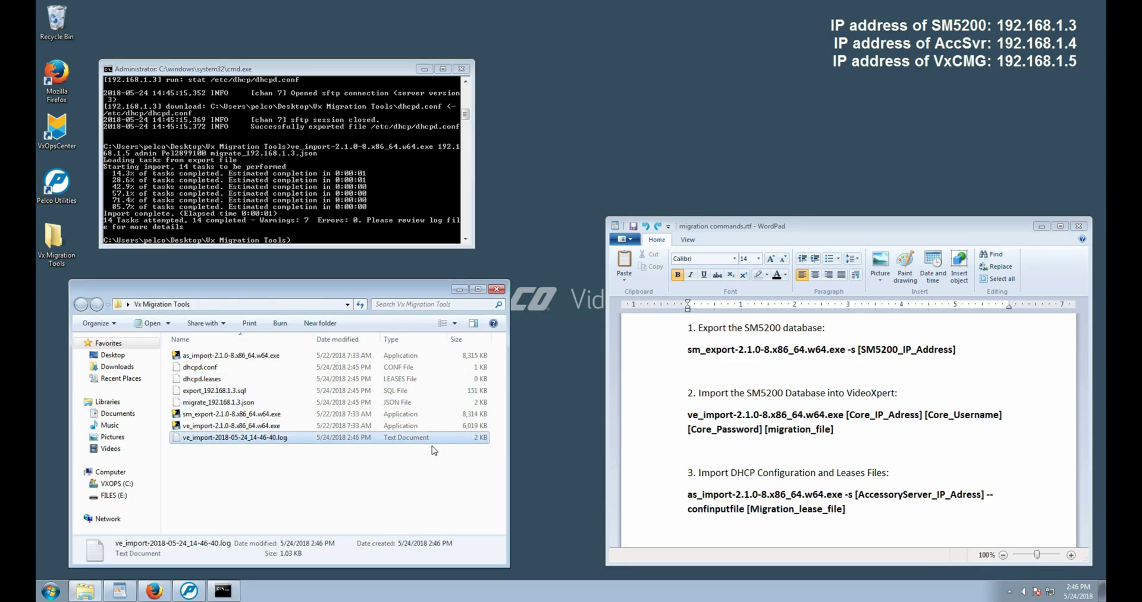
left_click(691, 471)
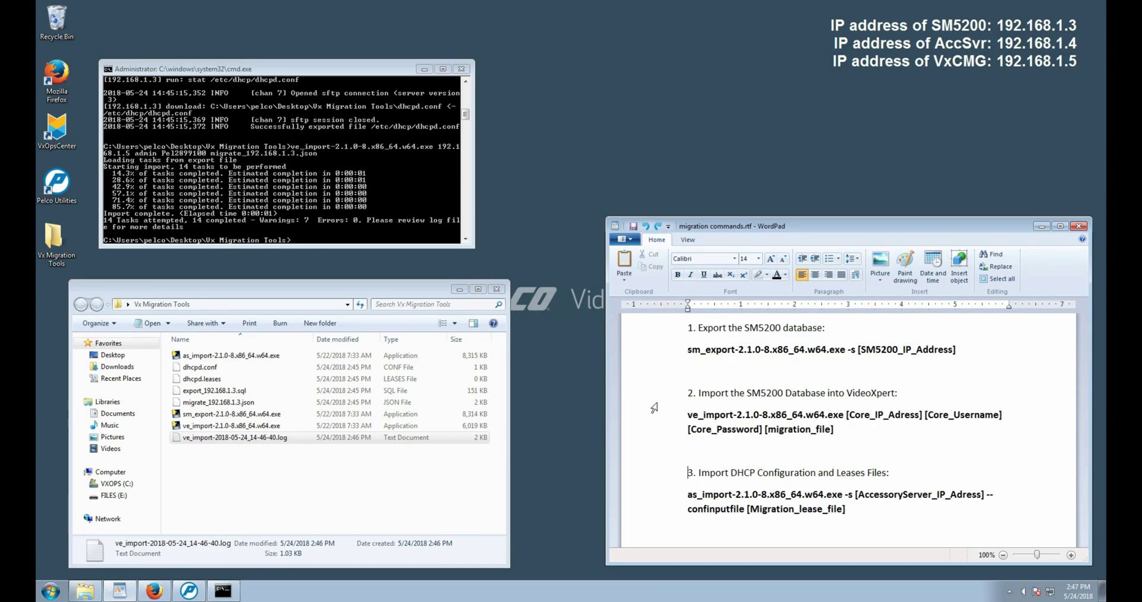
left_click(688, 494)
left_click_drag(688, 494, 854, 495)
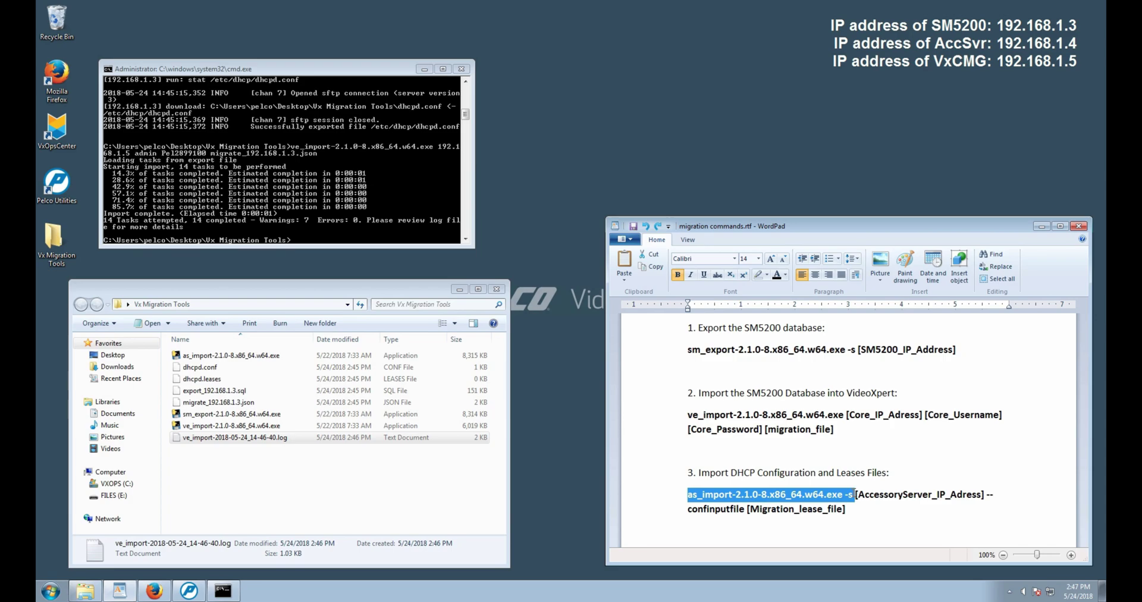
right_click(787, 499)
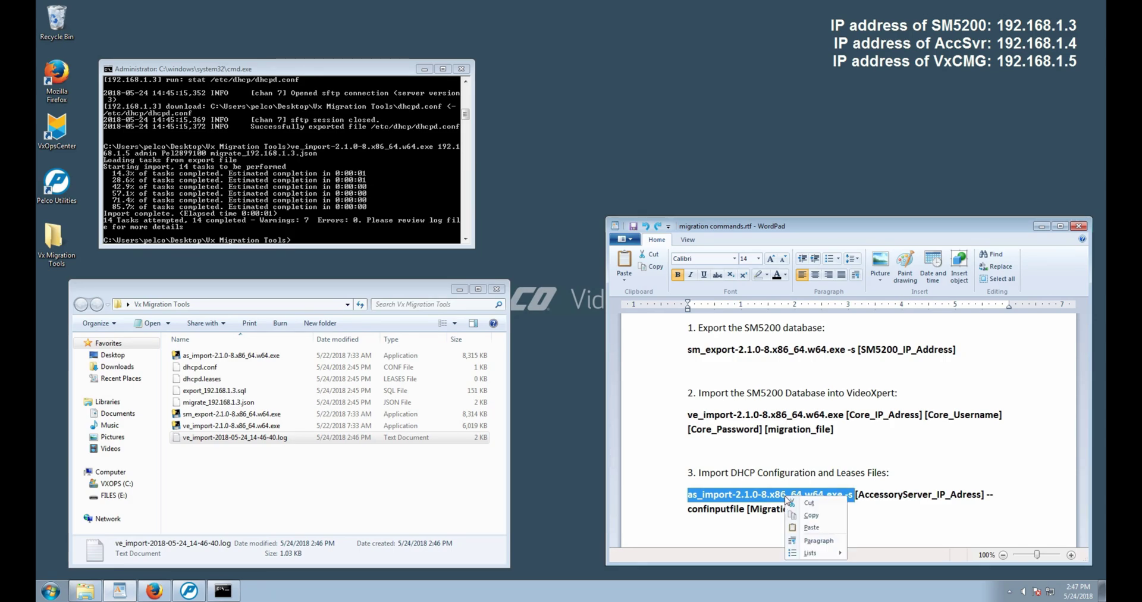
left_click(811, 514)
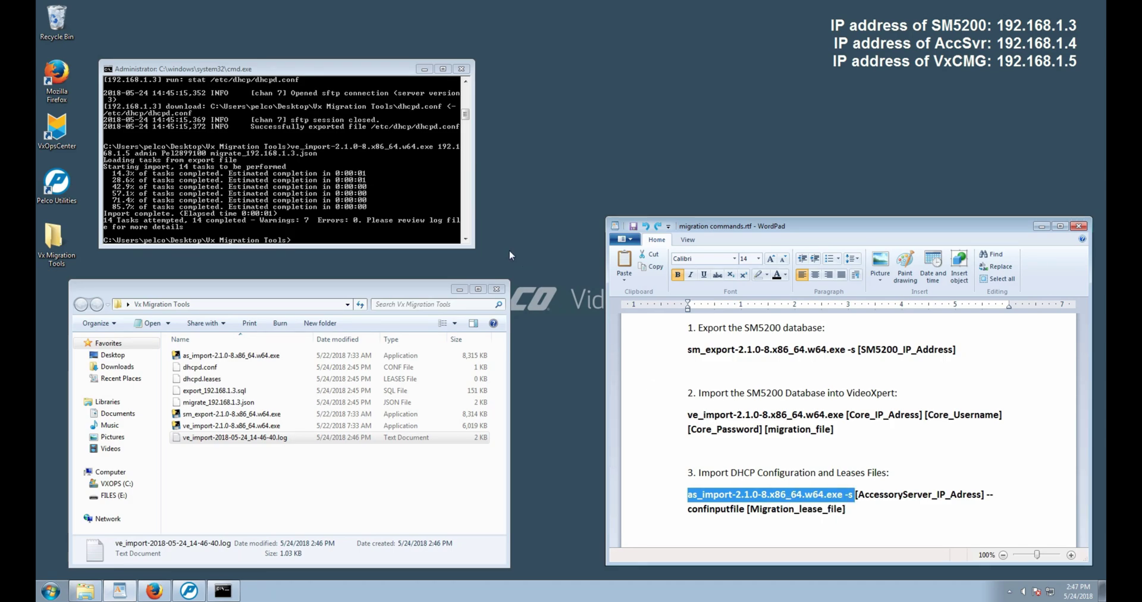
- Paste the as_import command into cmd and add 192.168.1.4 --confinputfile
left_click(320, 220)
right_click(319, 220)
type("192.16")
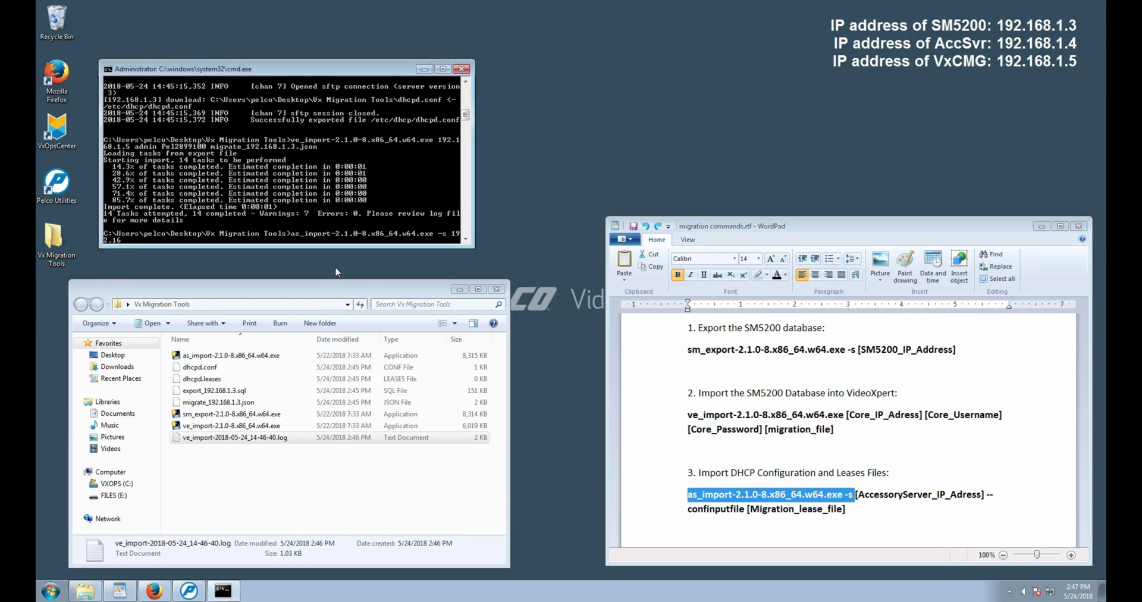
type("8.1.4")
type("--confinputfile")
- Copy the full file name dhcpd.conf from Explorer via Rename
left_click(217, 370)
right_click(218, 370)
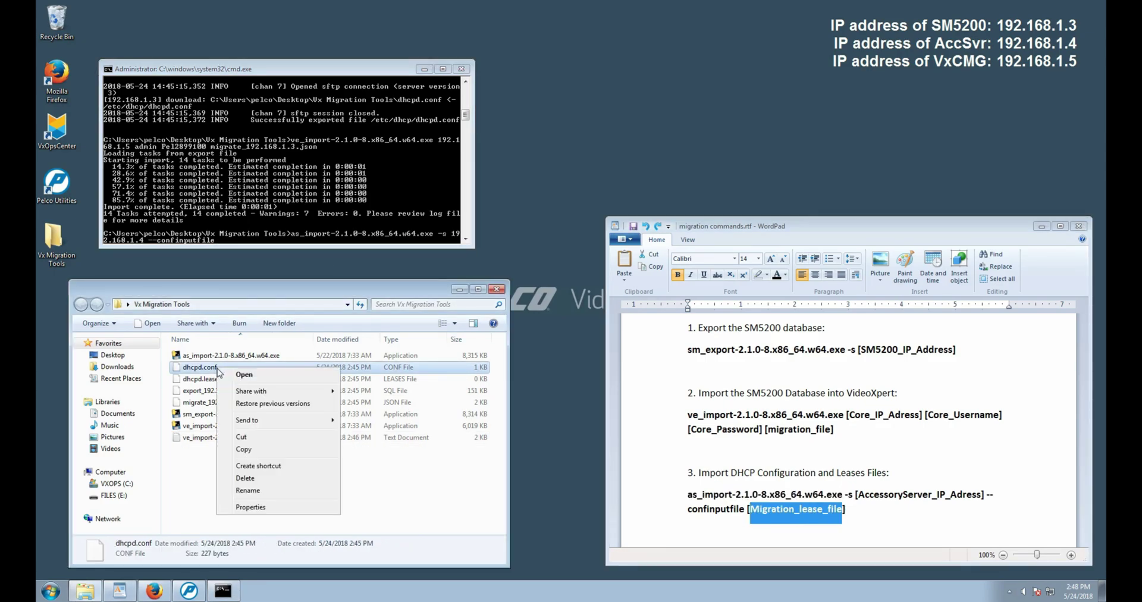
left_click(247, 492)
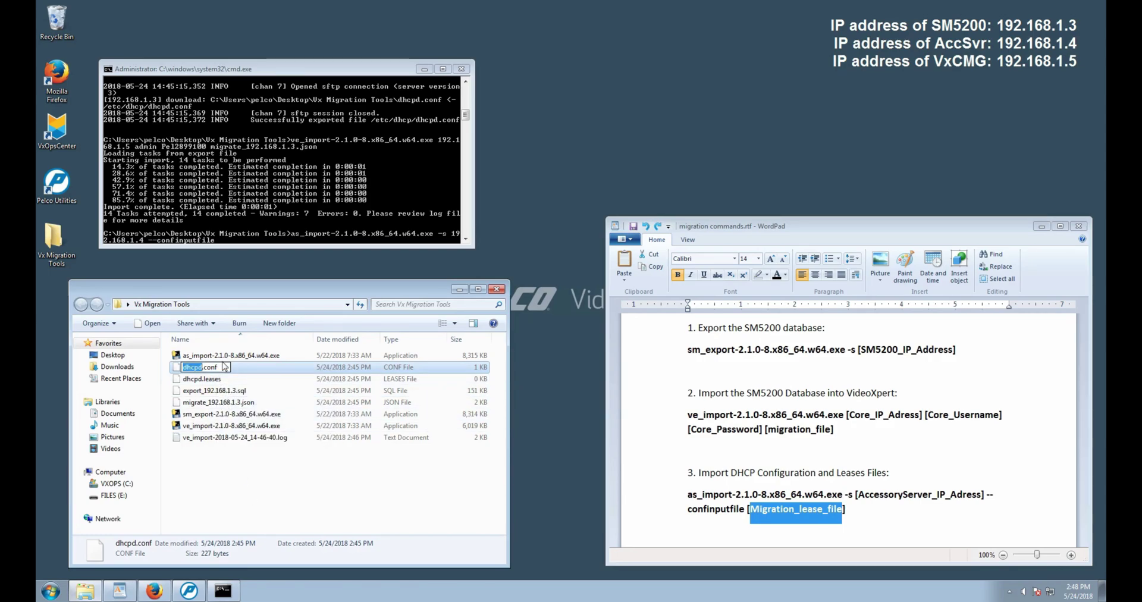
left_click_drag(219, 367, 179, 364)
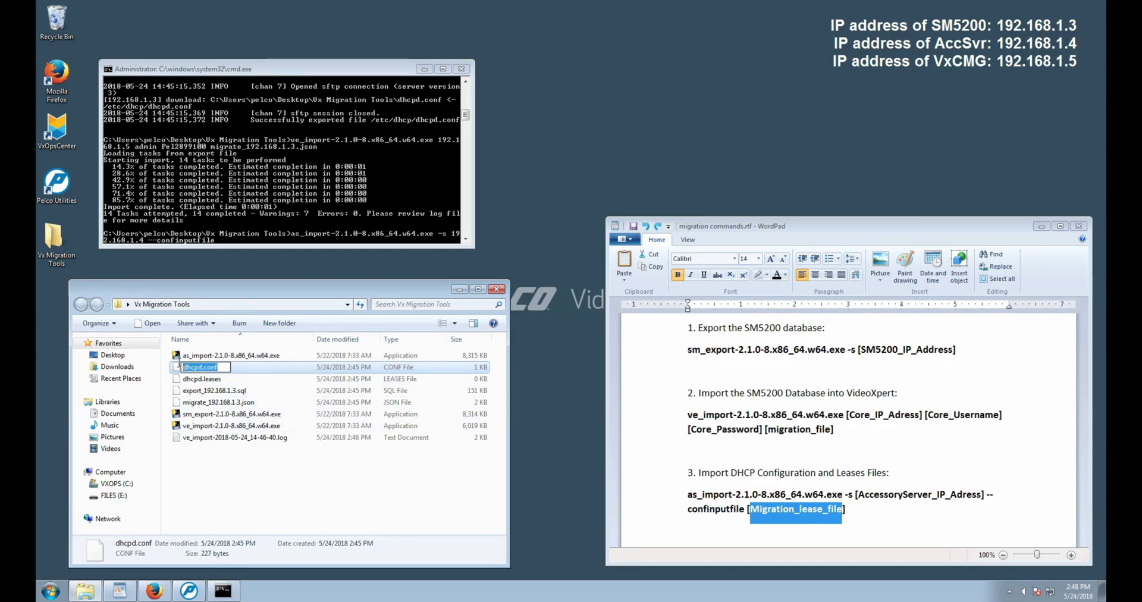
right_click(205, 369)
left_click(241, 401)
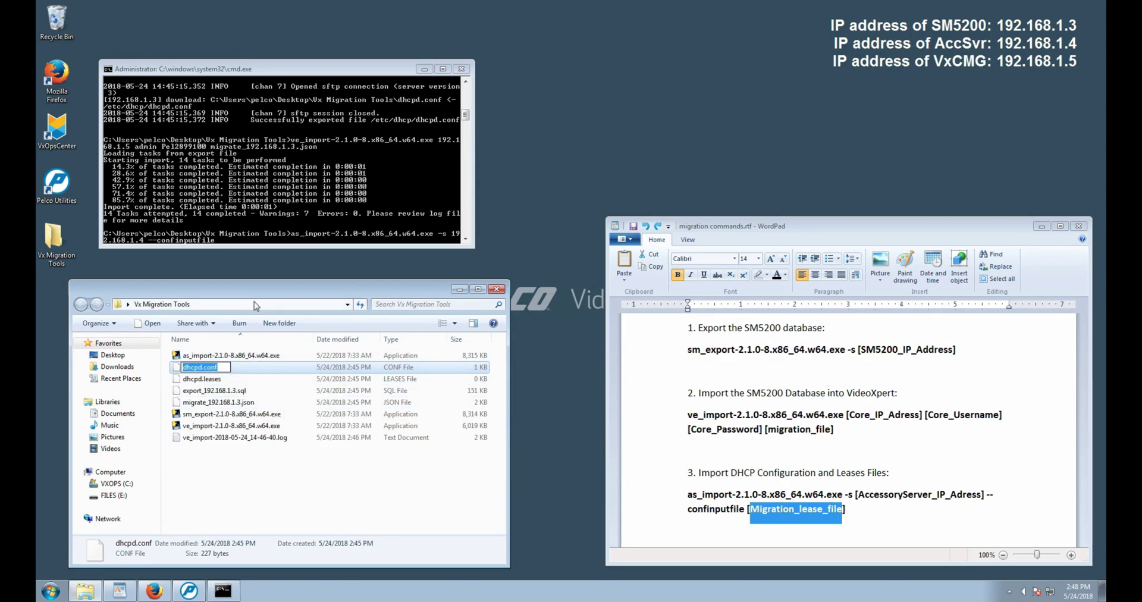
- Paste dhcpd.conf after --confinputfile and run the as_import to 192.168.1.4
left_click(250, 244)
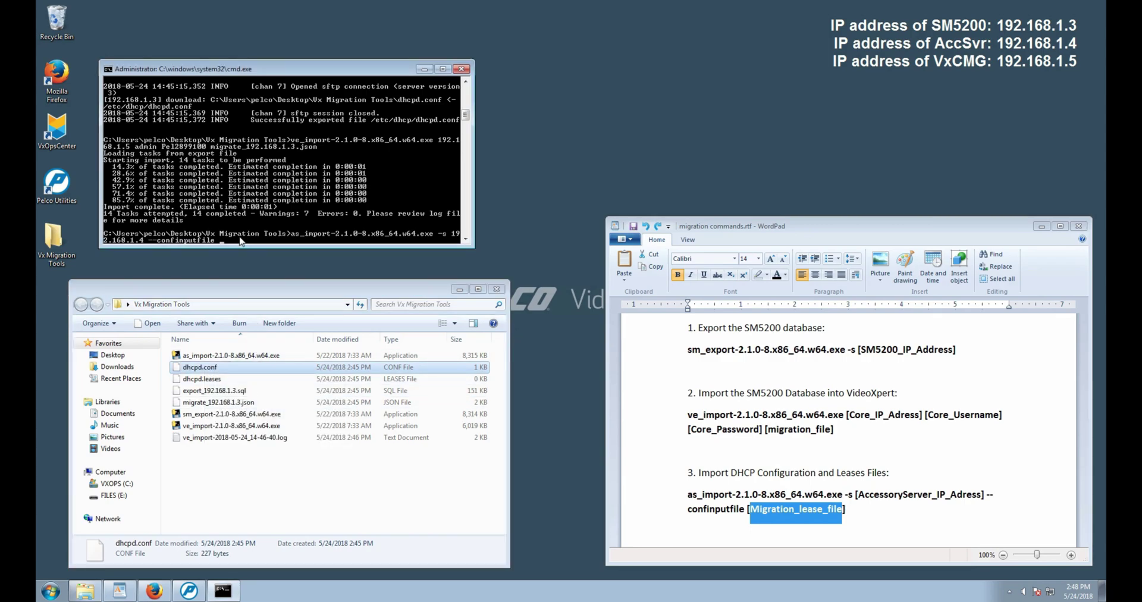
right_click(241, 241)
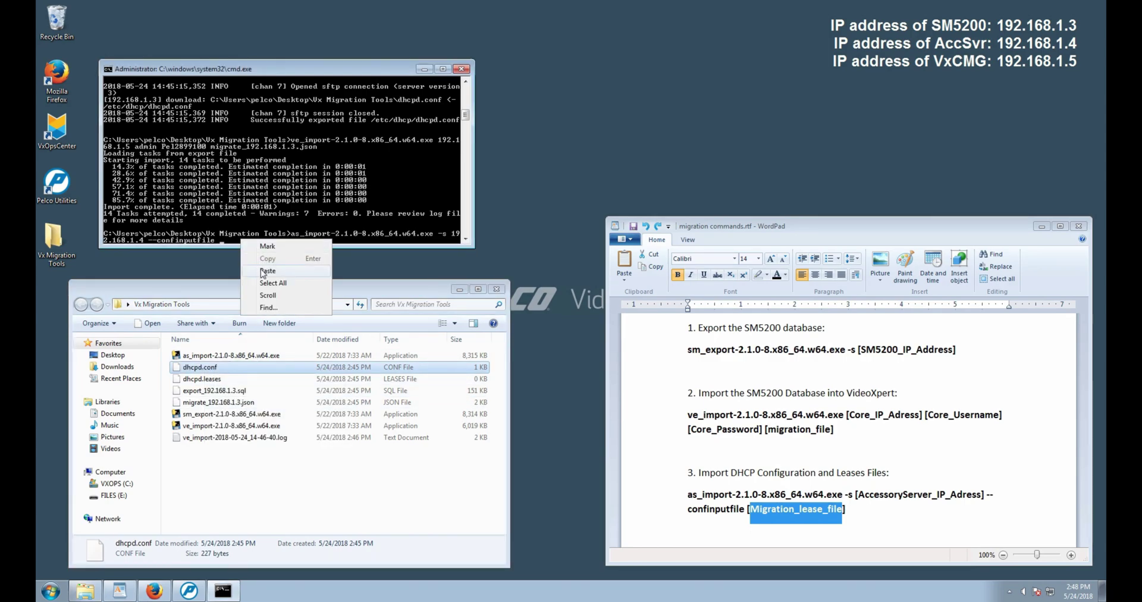
left_click(262, 272)
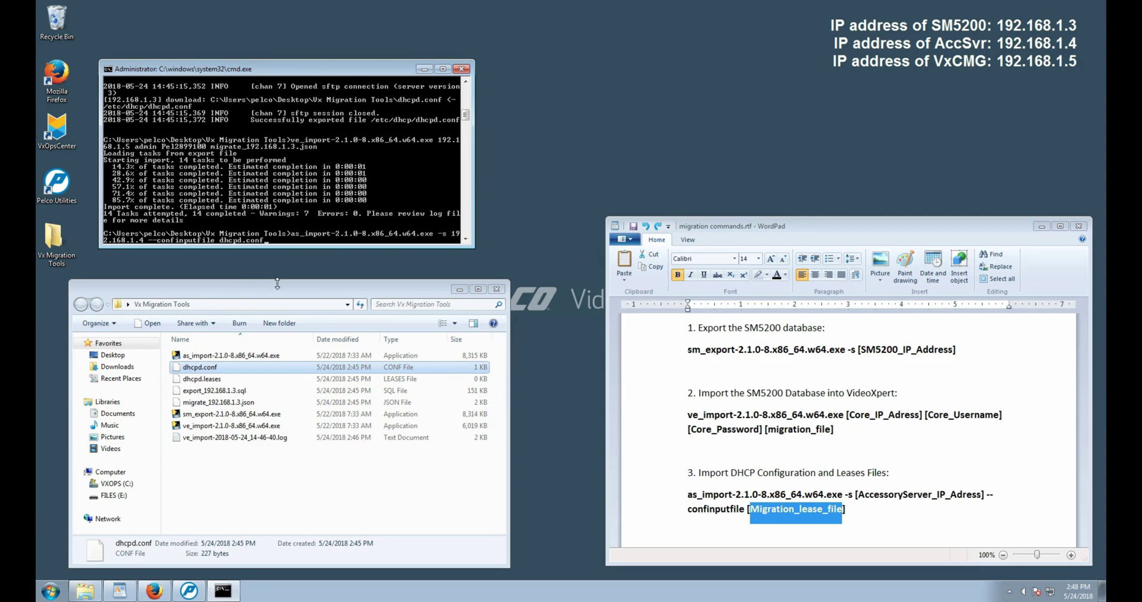
key("Return")
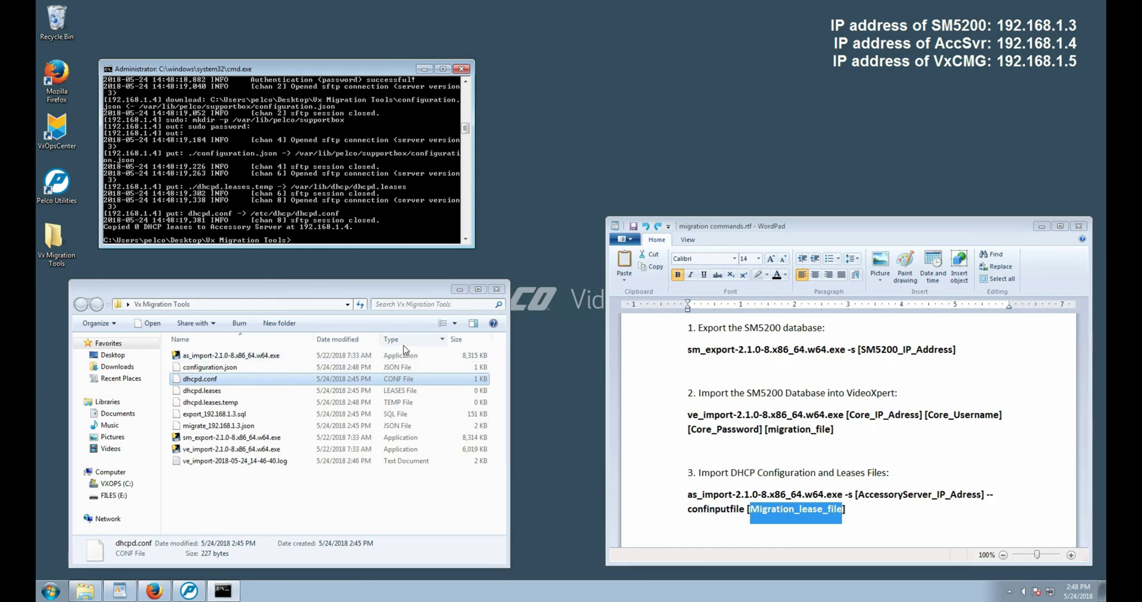
- Minimize Explorer, cmd and WordPad to show the Admin Portal Devices list of 10 commissioned devices
left_click(460, 292)
left_click(460, 292)
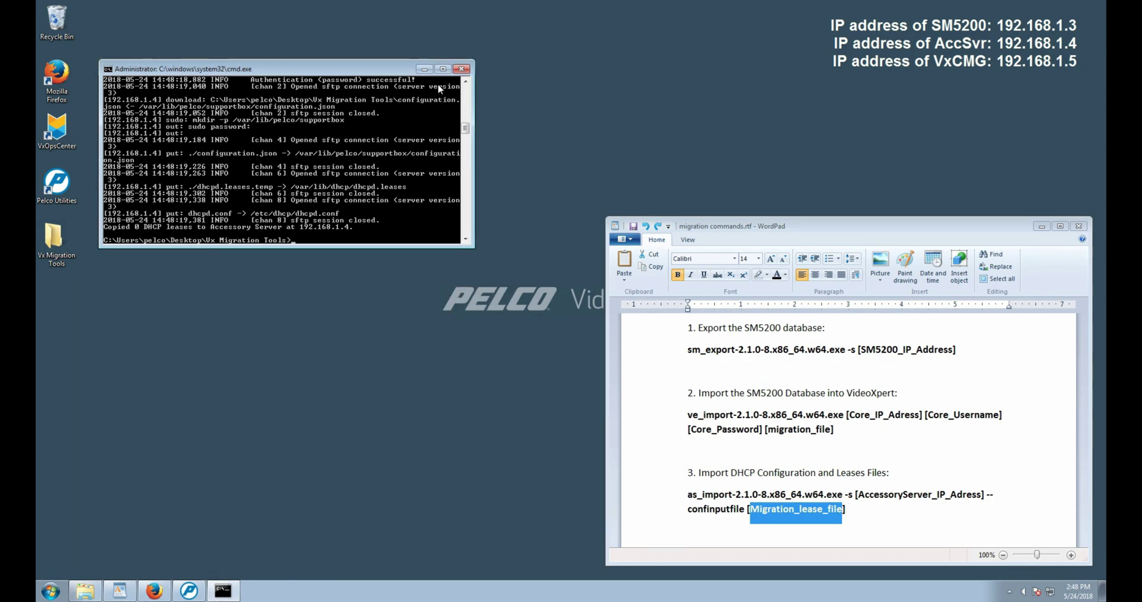
left_click(430, 69)
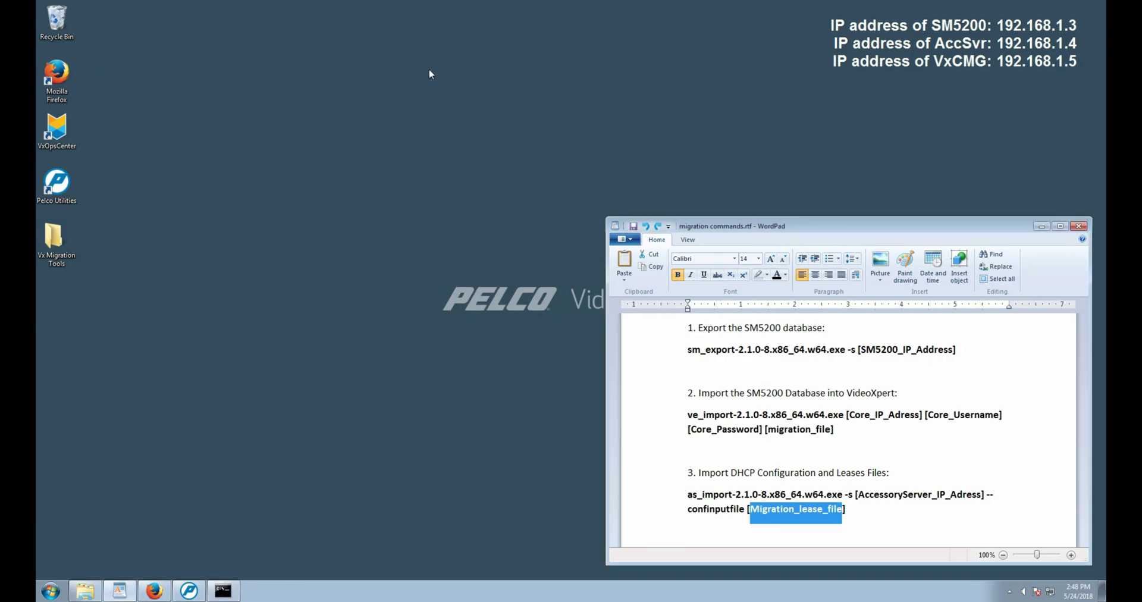
left_click(1041, 226)
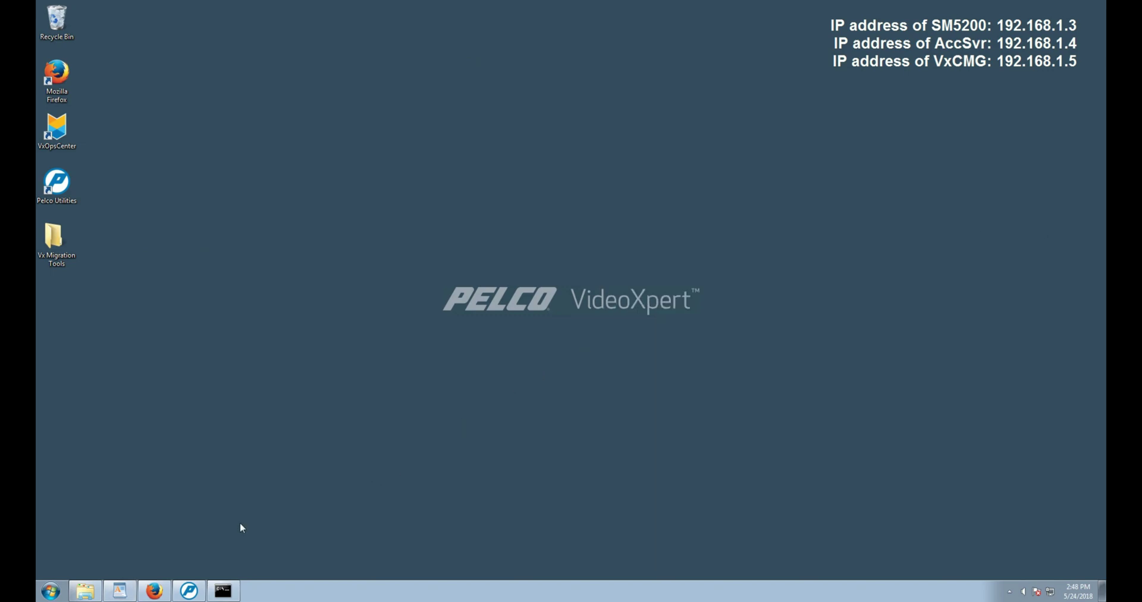
left_click(154, 590)
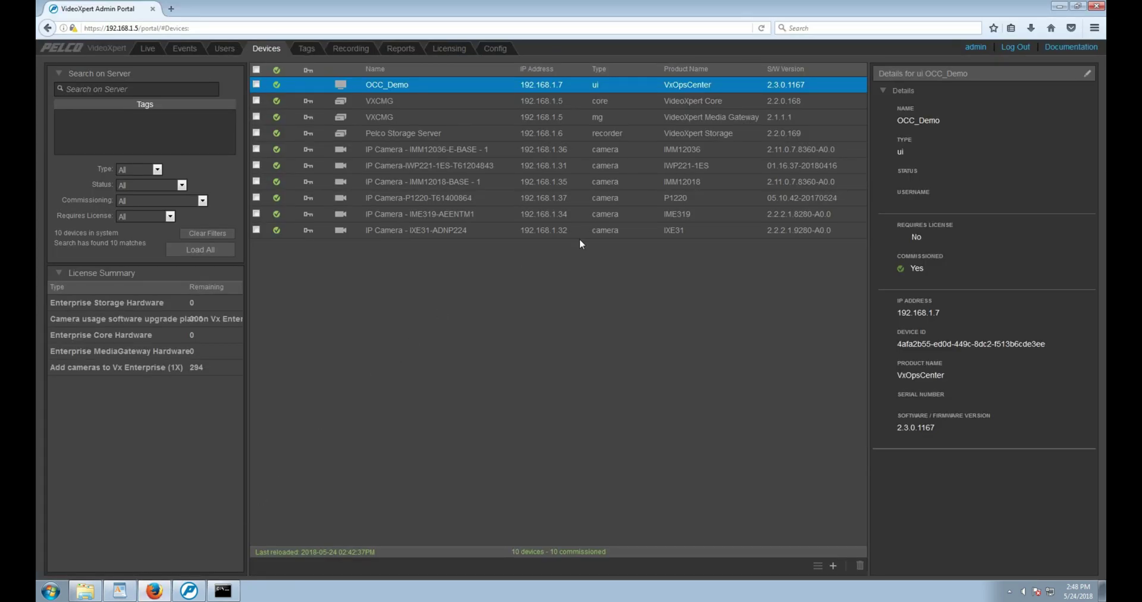